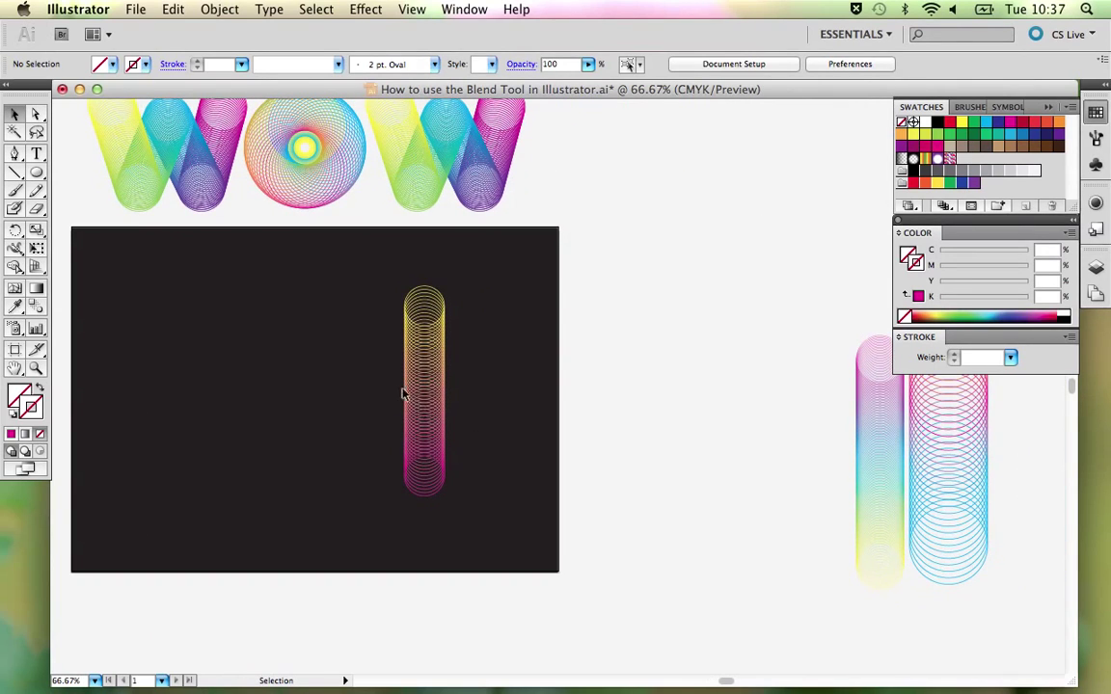
Move the yellow-magenta blend off the dark artboard.
drag(427, 390, 674, 366)
drag(863, 453, 758, 386)
click(807, 371)
Alt-drag two copies of the magenta-cyan-yellow blend onto the dark artboard.
click(764, 331)
drag(760, 334, 471, 341)
click(677, 378)
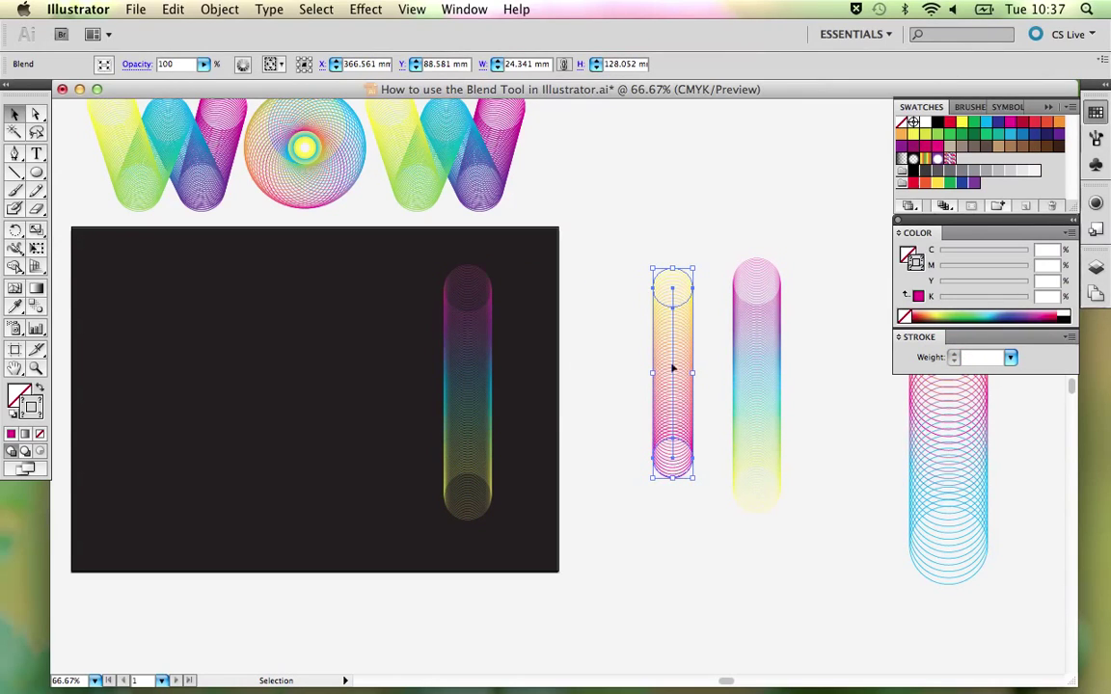
click(461, 421)
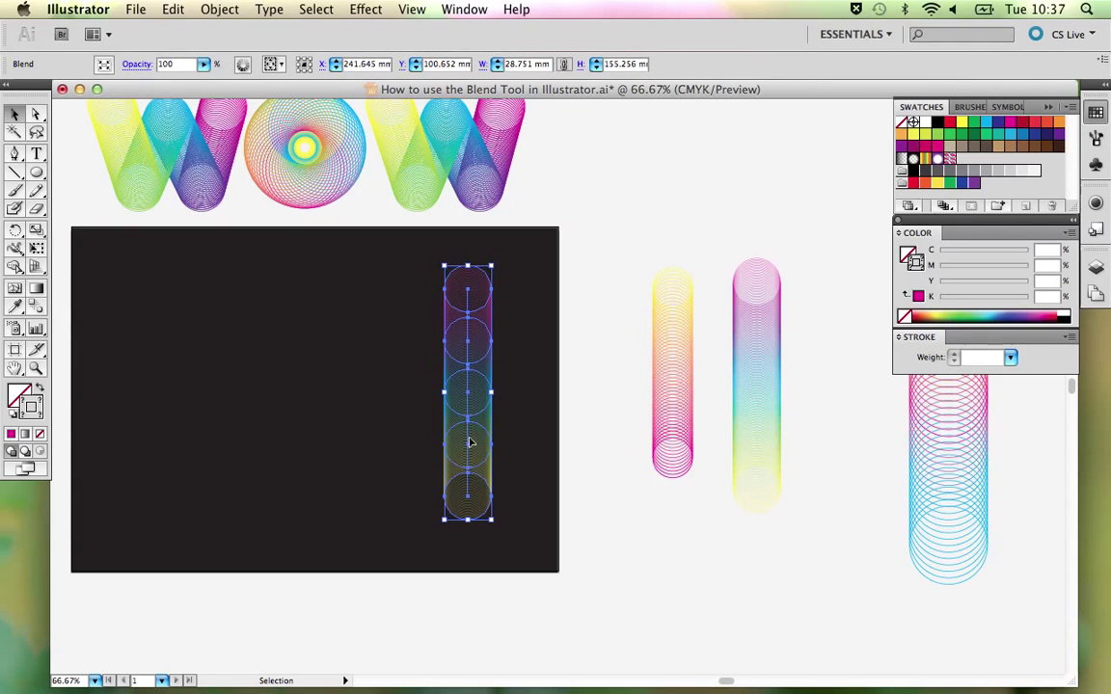
drag(468, 354, 259, 353)
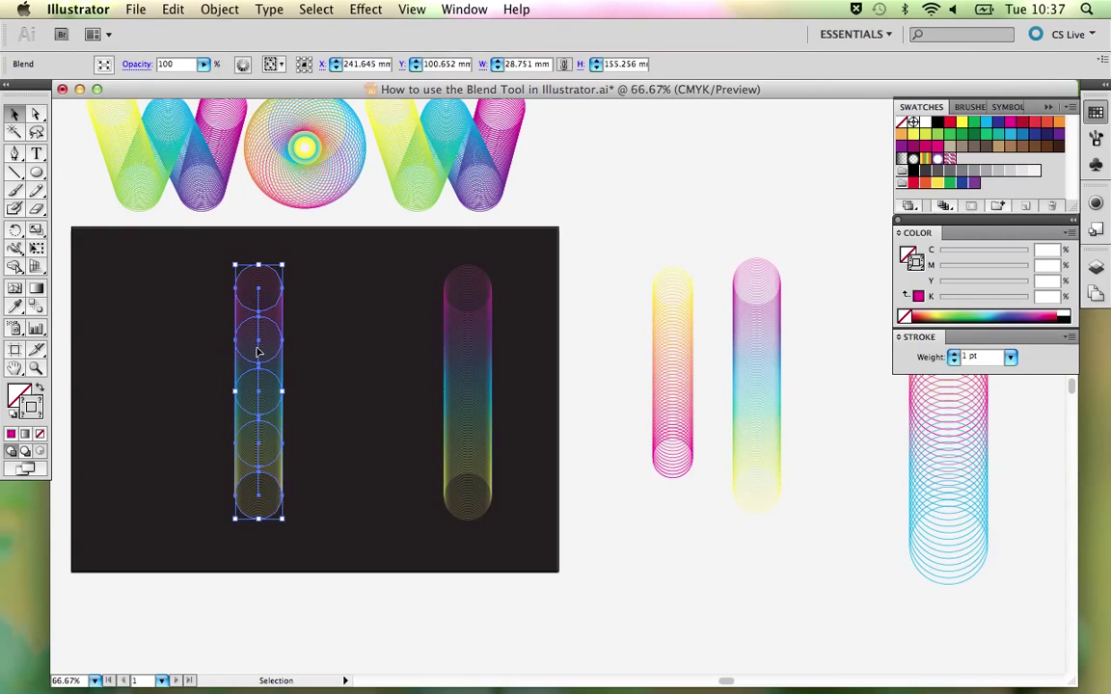
Release the left blend copy into separate circles with Object > Blend > Release.
click(219, 9)
mouse_move(260, 335)
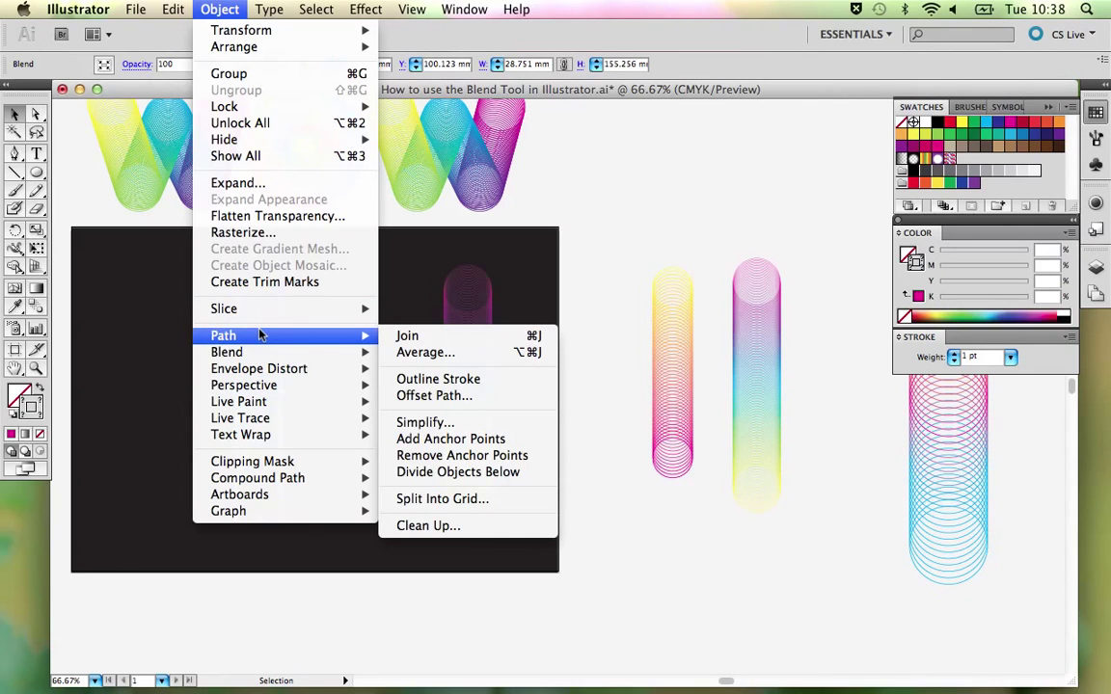
click(420, 366)
click(376, 345)
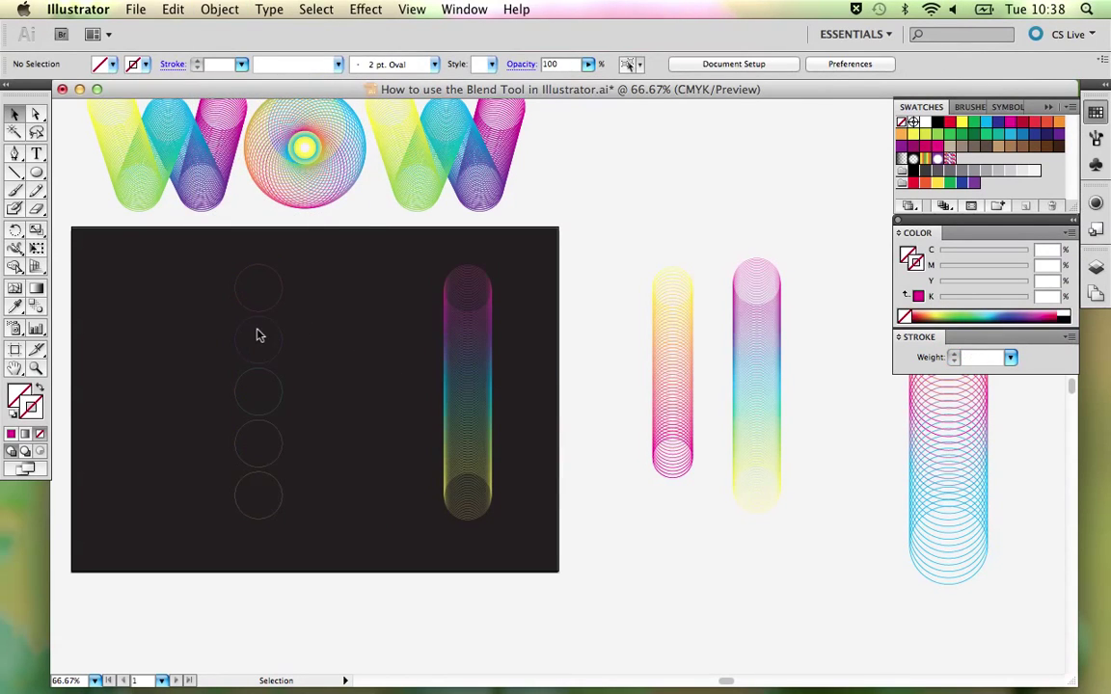
Give the five released circles a heavier stroke weight.
drag(216, 257, 315, 541)
click(345, 412)
drag(238, 255, 286, 534)
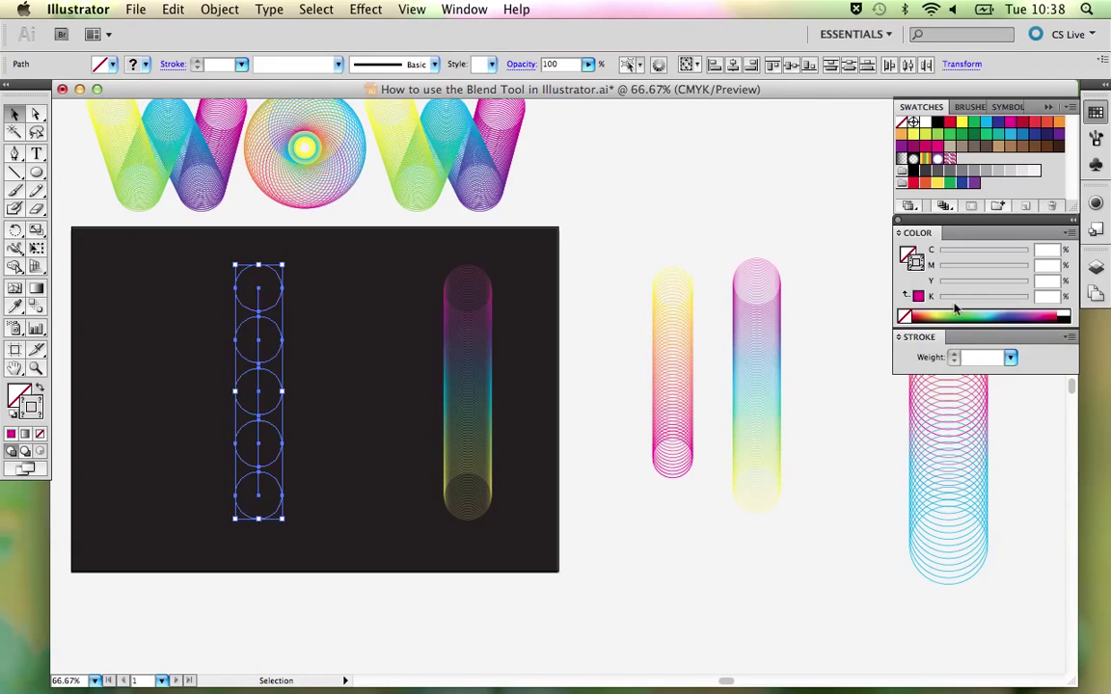
click(1011, 359)
click(986, 355)
click(308, 326)
Zoom in on the five circles, switch to Outline view, and select the vertical spine.
key(z)
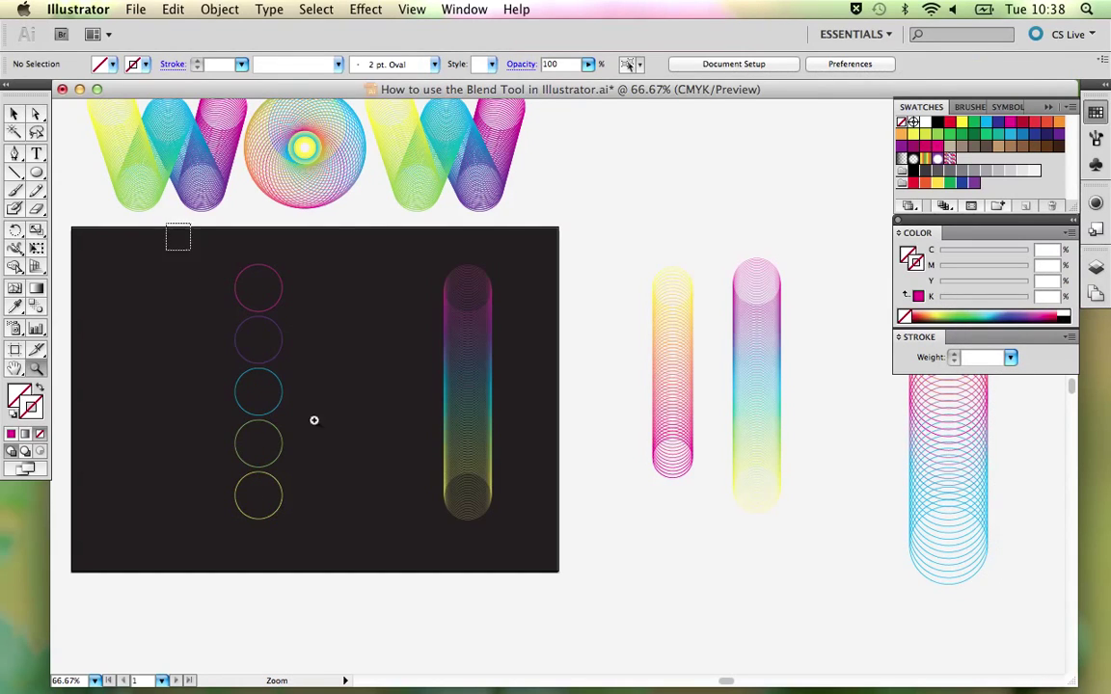
drag(191, 248, 280, 473)
key(super+y)
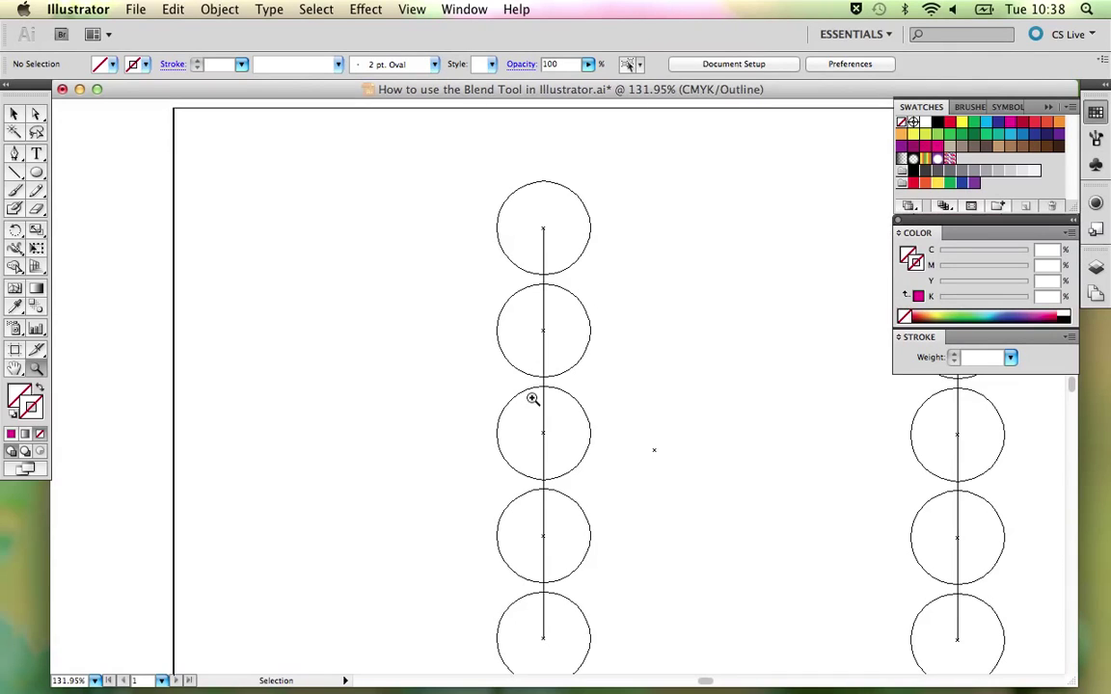
key(v)
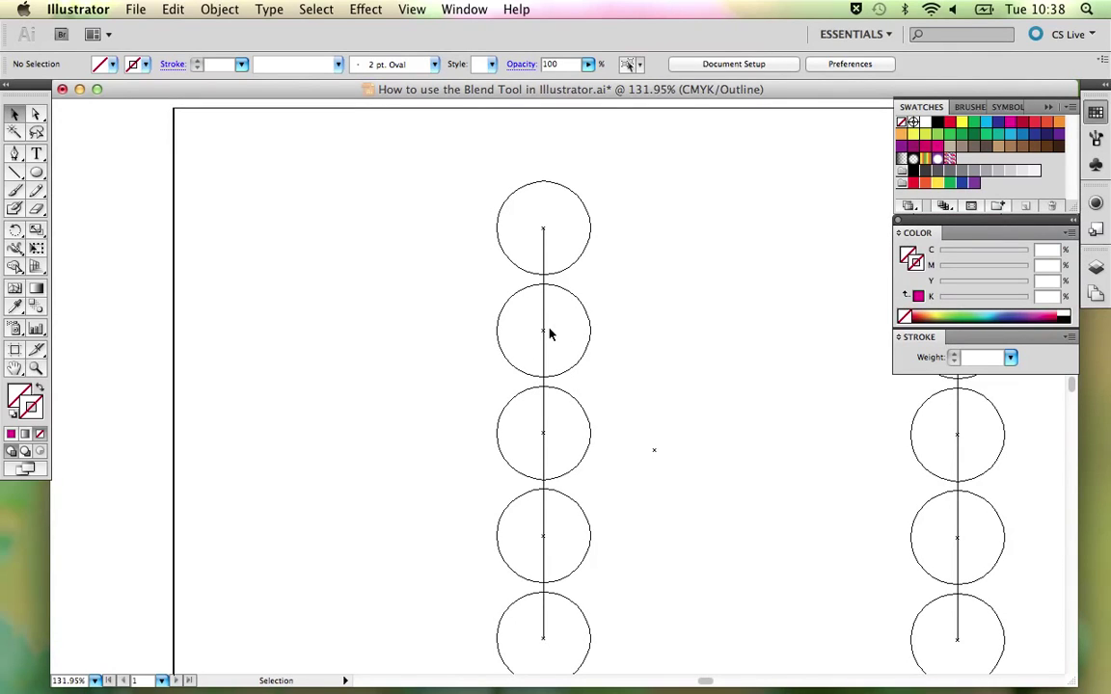
click(545, 331)
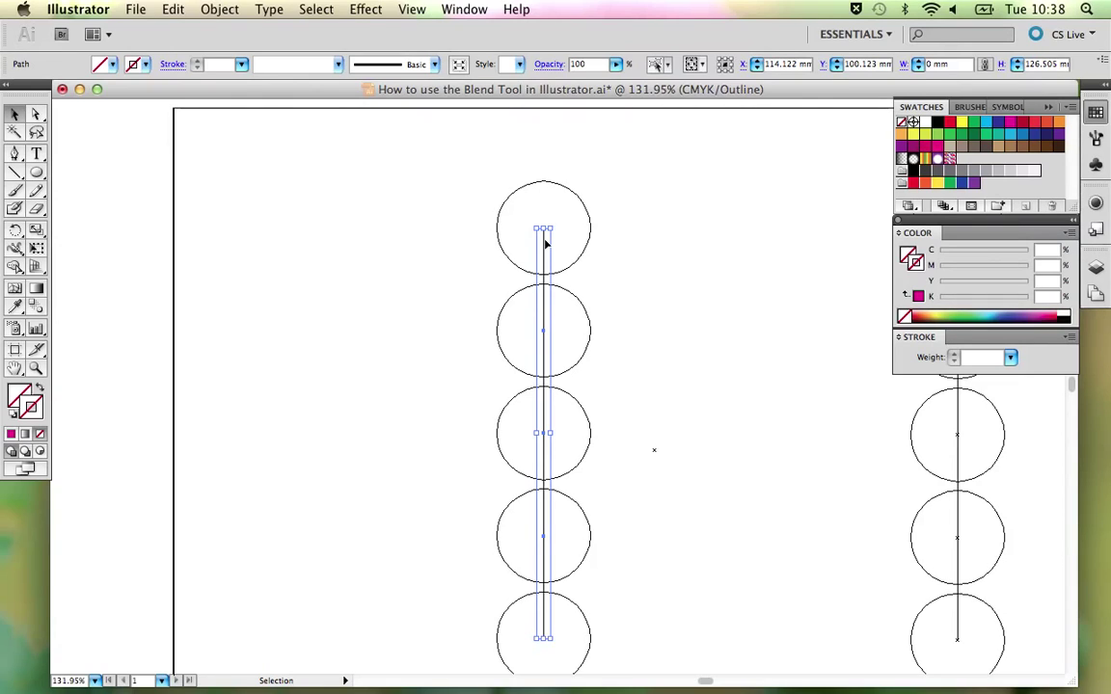
Toggle between Outline and Preview while alternating the Selection and Direct Selection tools.
key(a)
key(super+y)
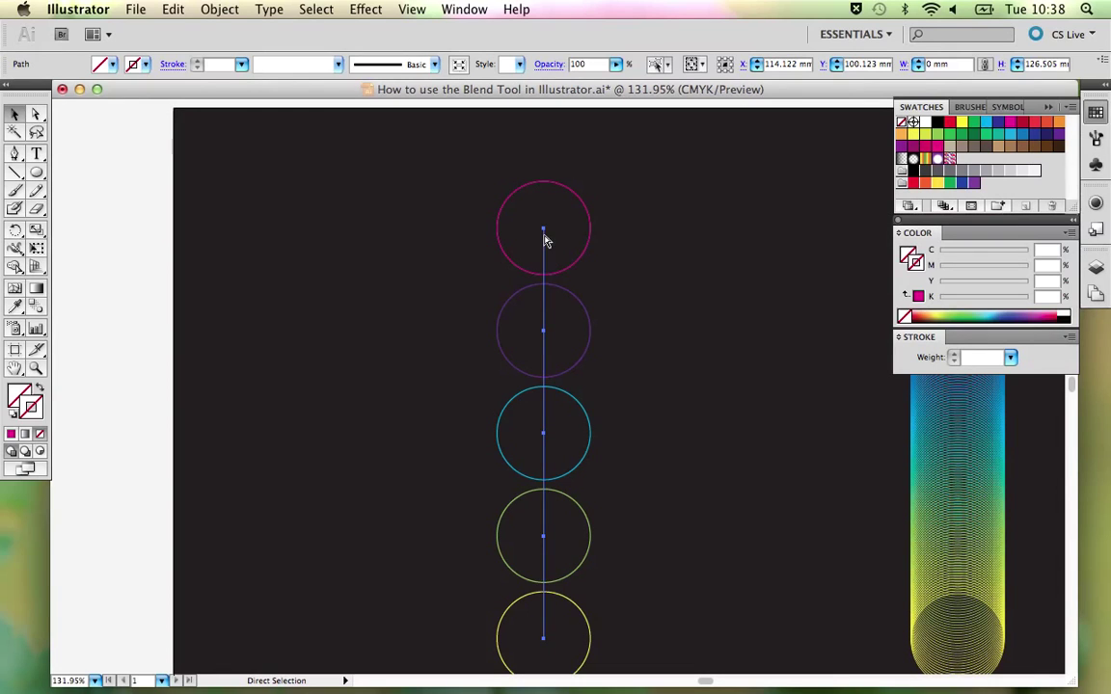
key(v)
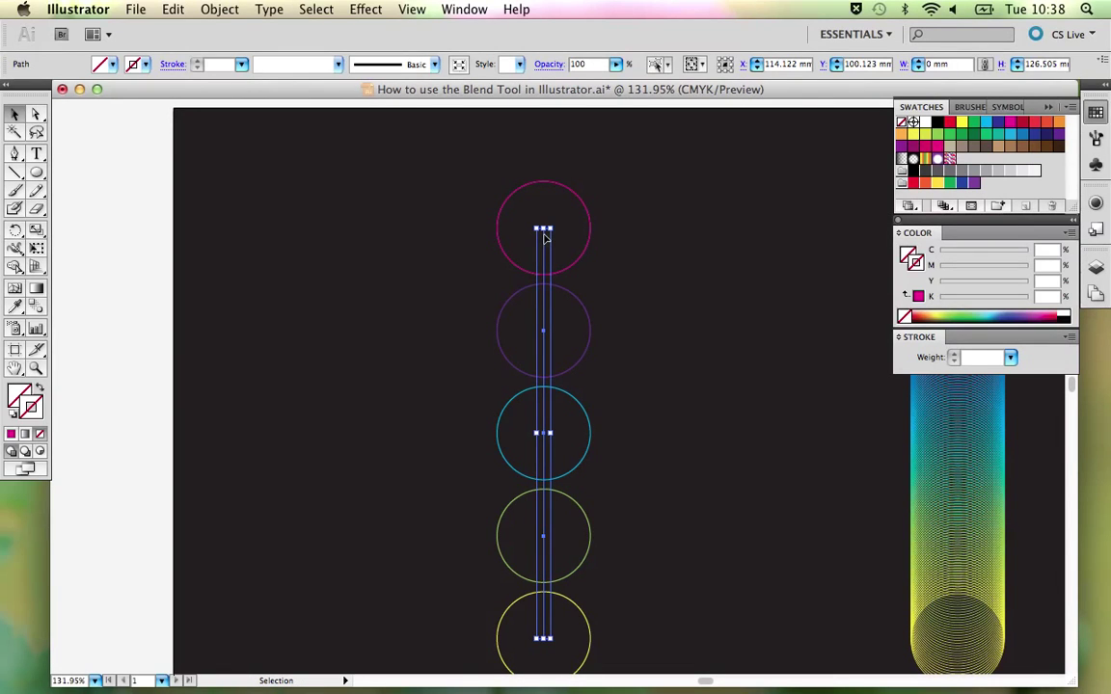
key(a)
key(super+y)
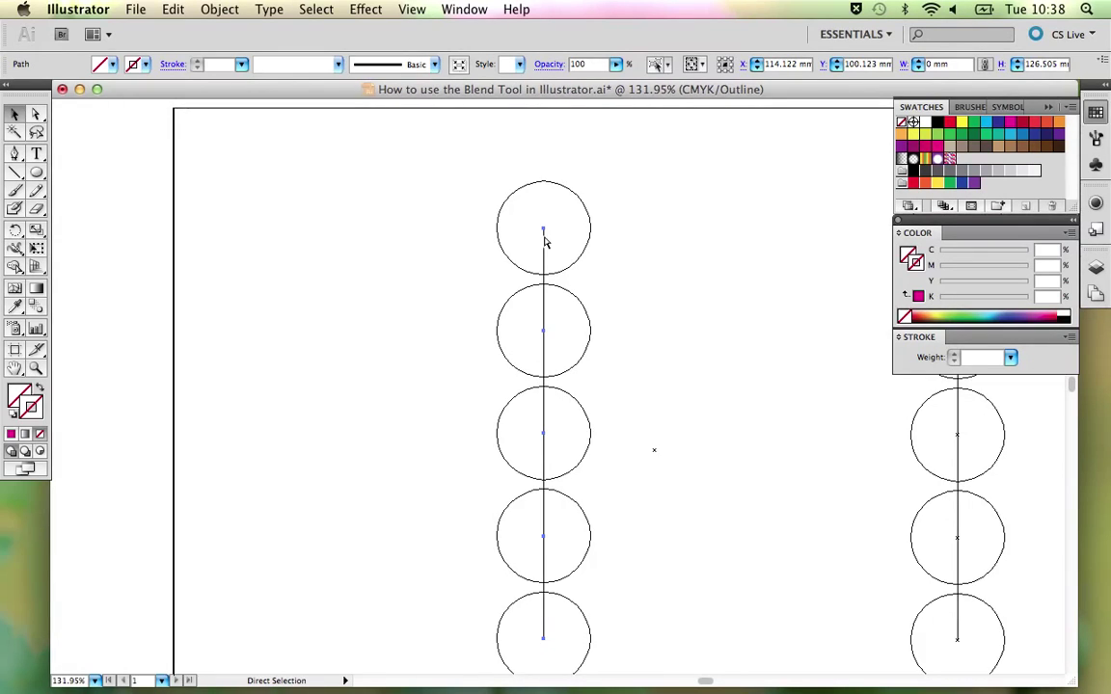
key(super+y)
key(super+y)
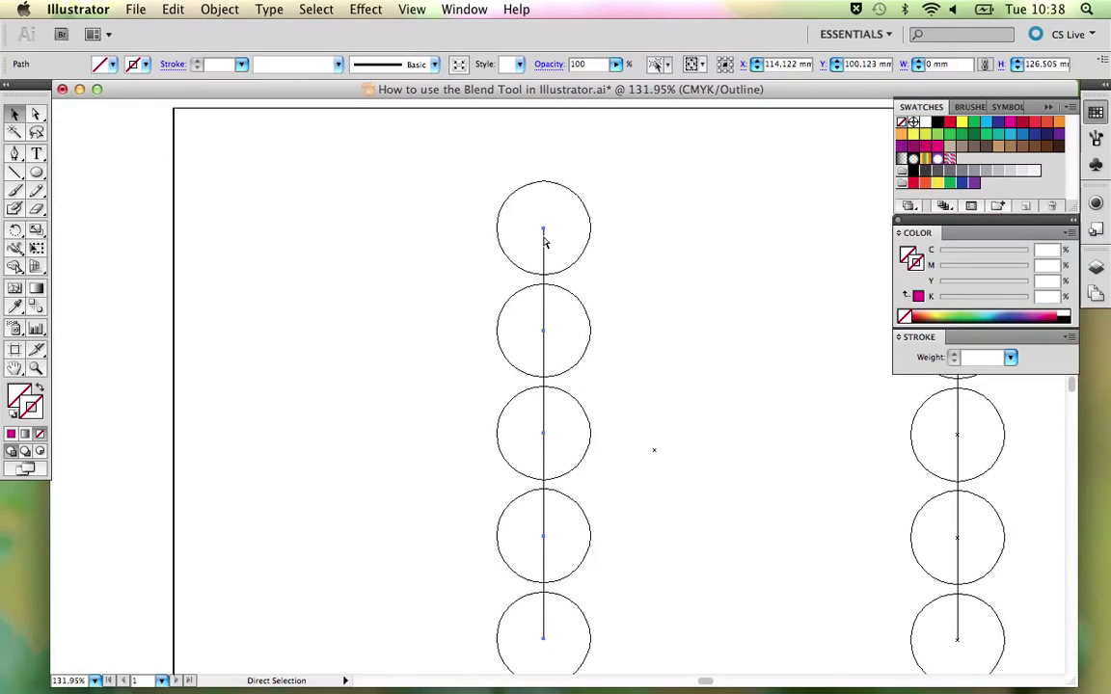
key(super+y)
key(v)
Check the View menu's mode commands and finish in full-colour Preview mode.
click(412, 9)
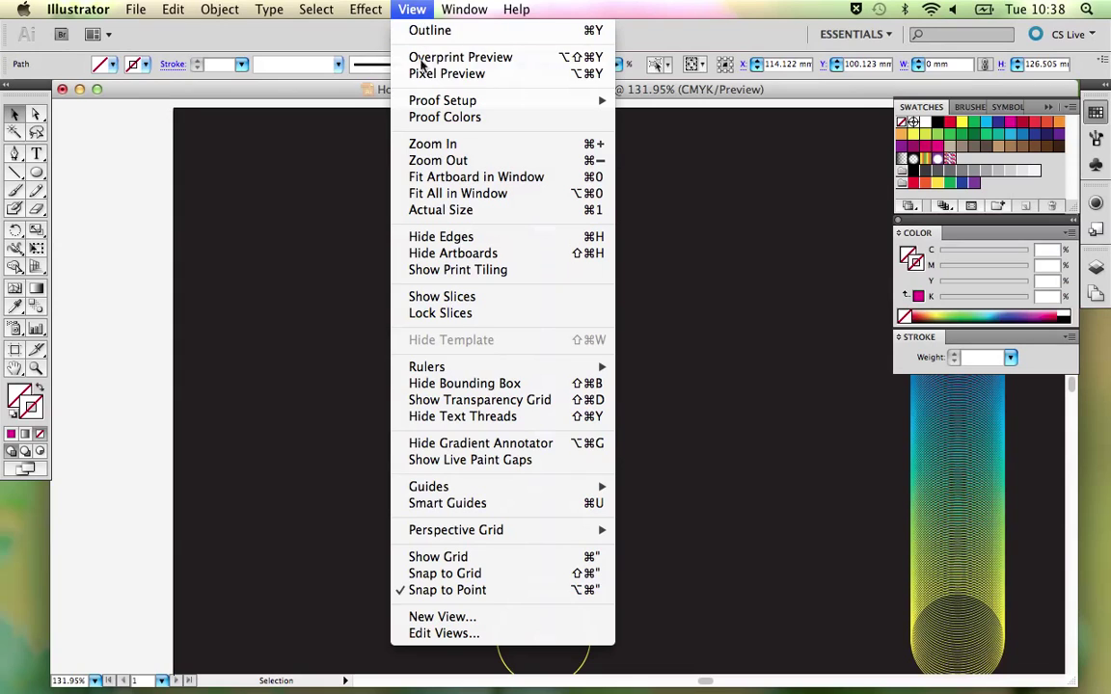
click(312, 184)
key(super+y)
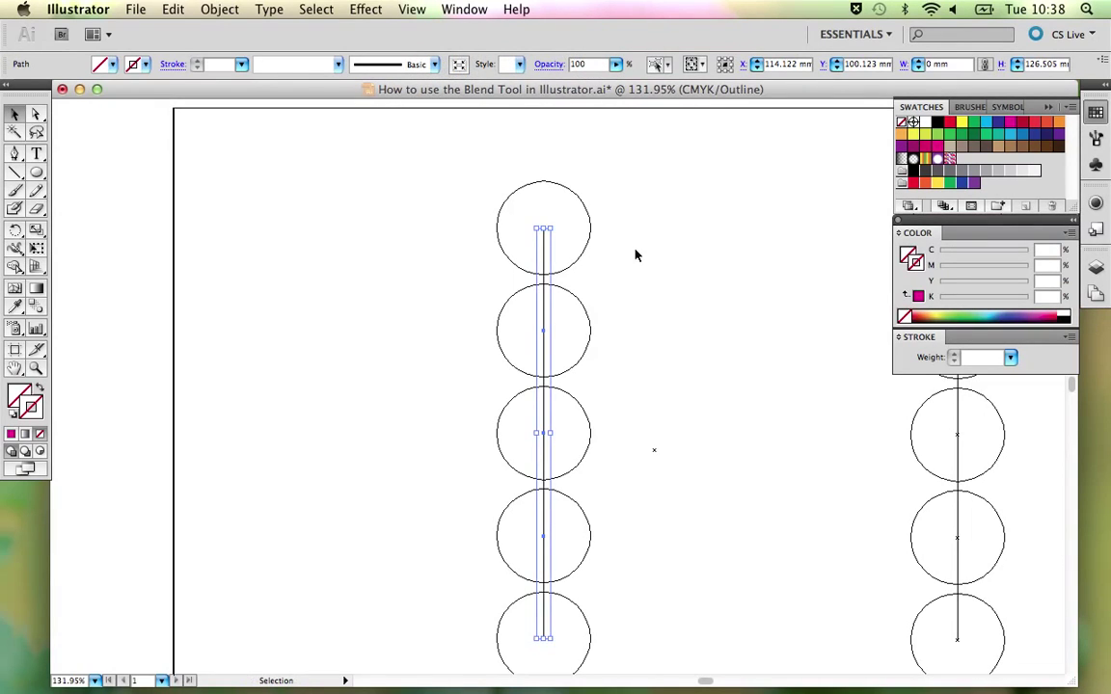
click(582, 245)
key(super+y)
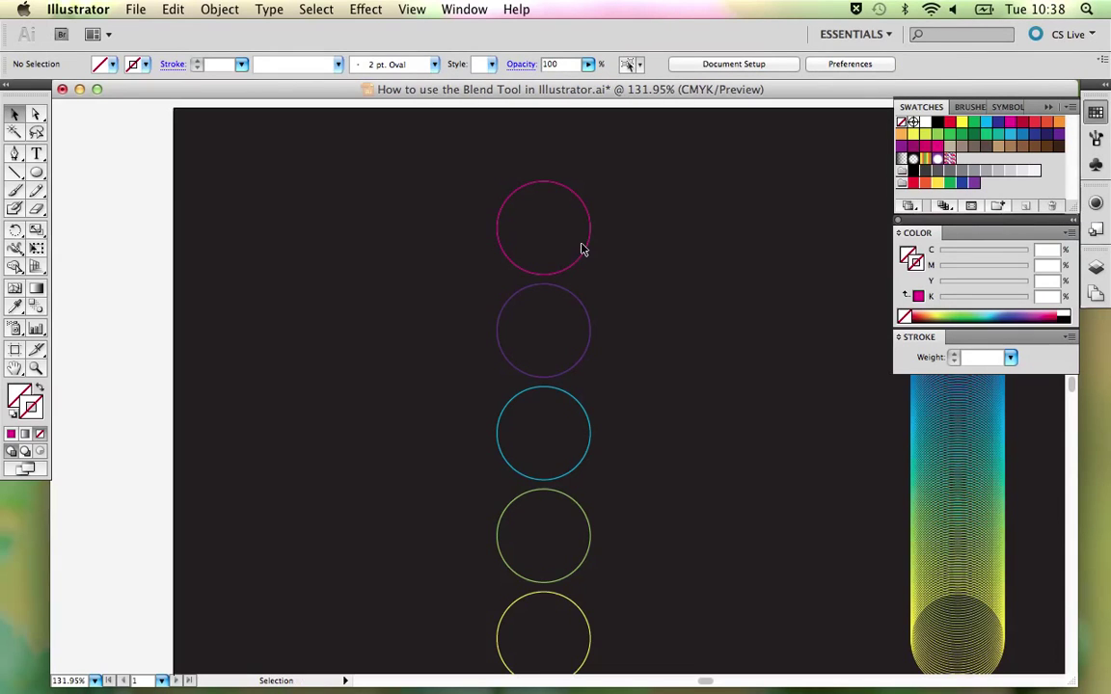
click(586, 258)
scroll(590, 289, down, 3)
scroll(591, 290, right, 3)
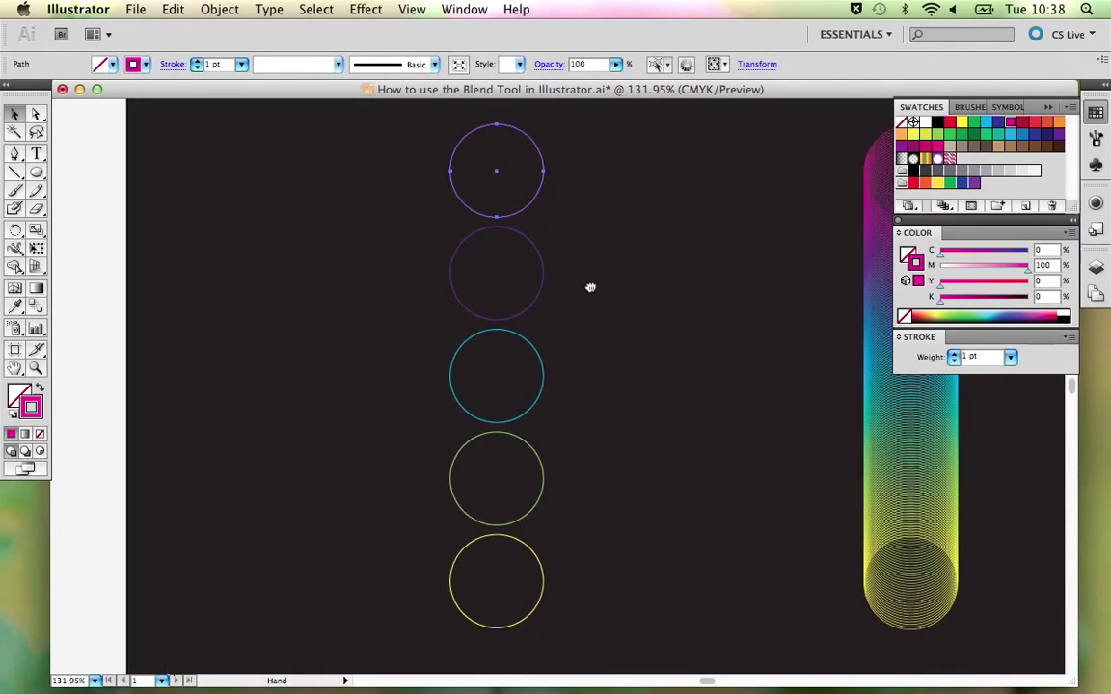
drag(384, 150, 533, 579)
click(610, 488)
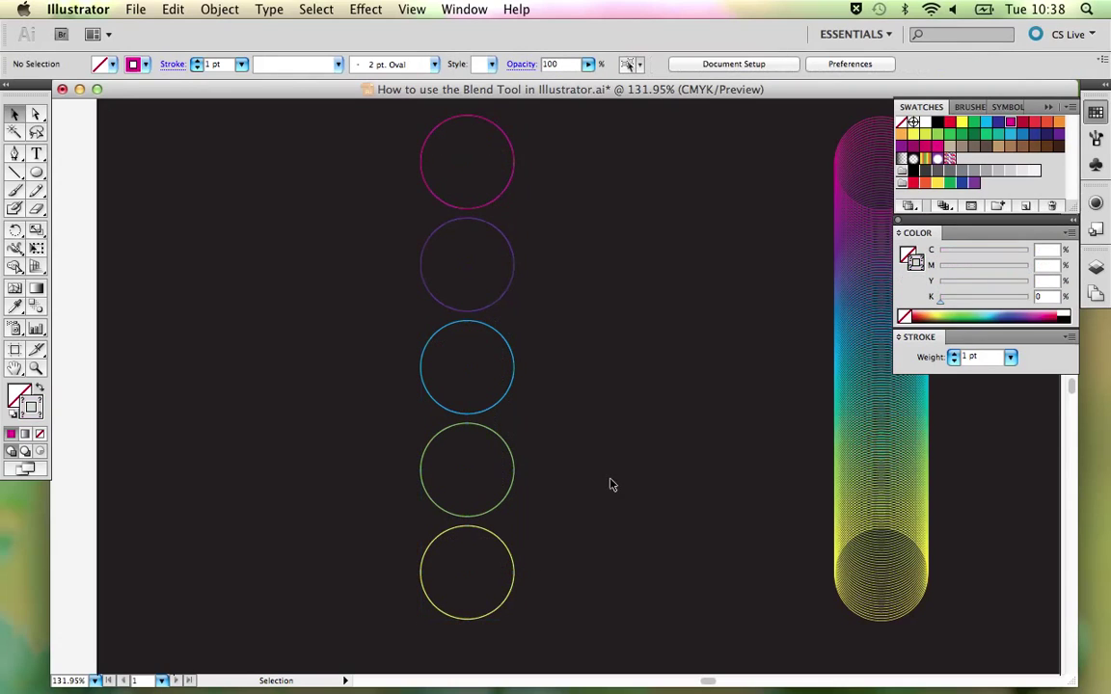
click(496, 203)
click(493, 233)
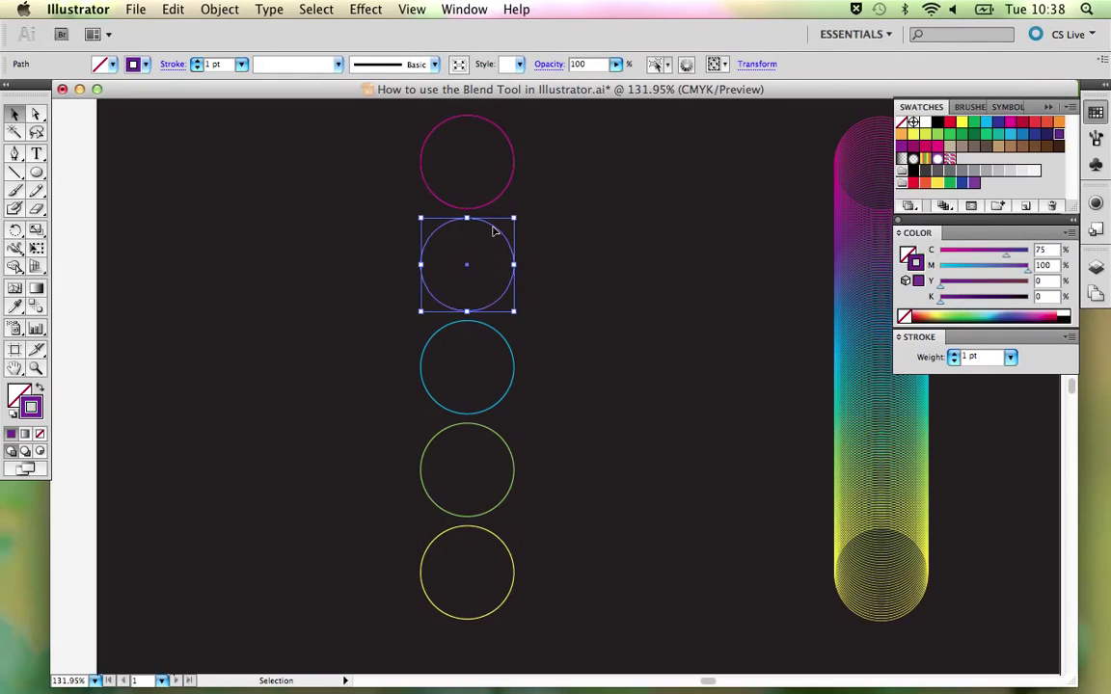
click(491, 330)
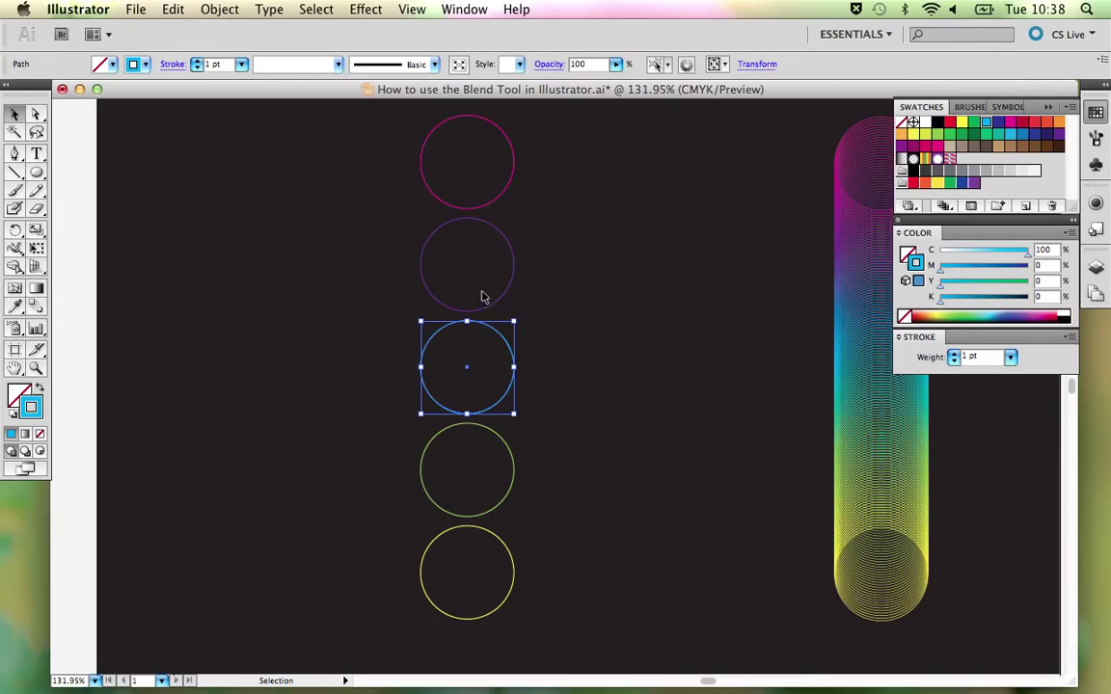
click(476, 208)
click(479, 226)
click(503, 203)
click(499, 194)
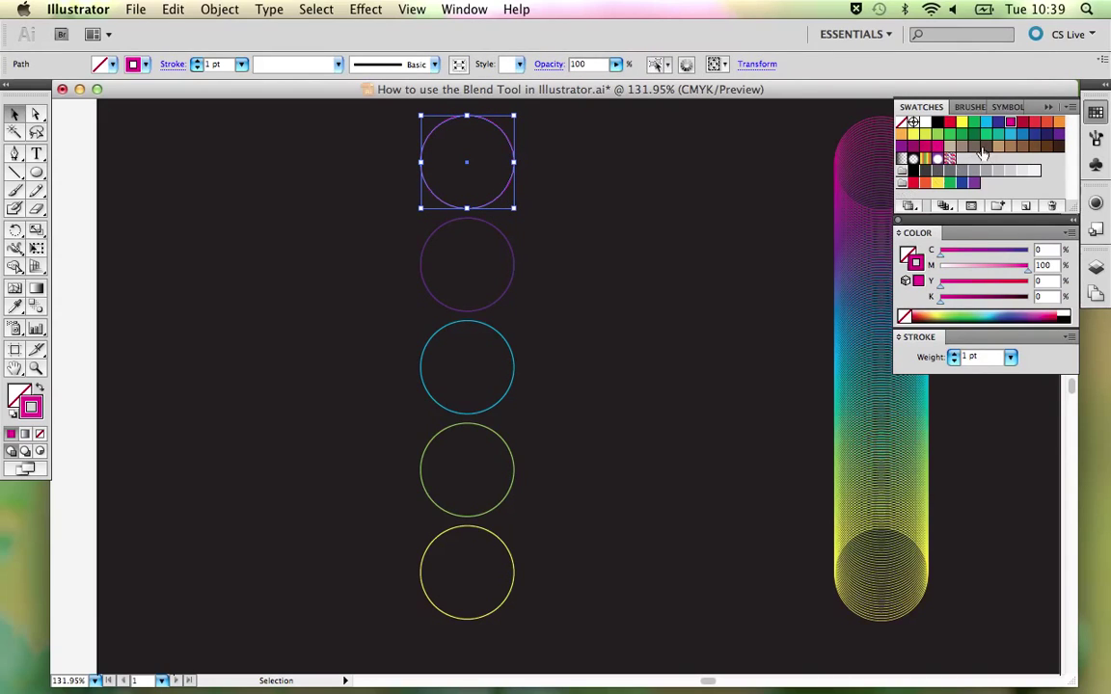
click(511, 251)
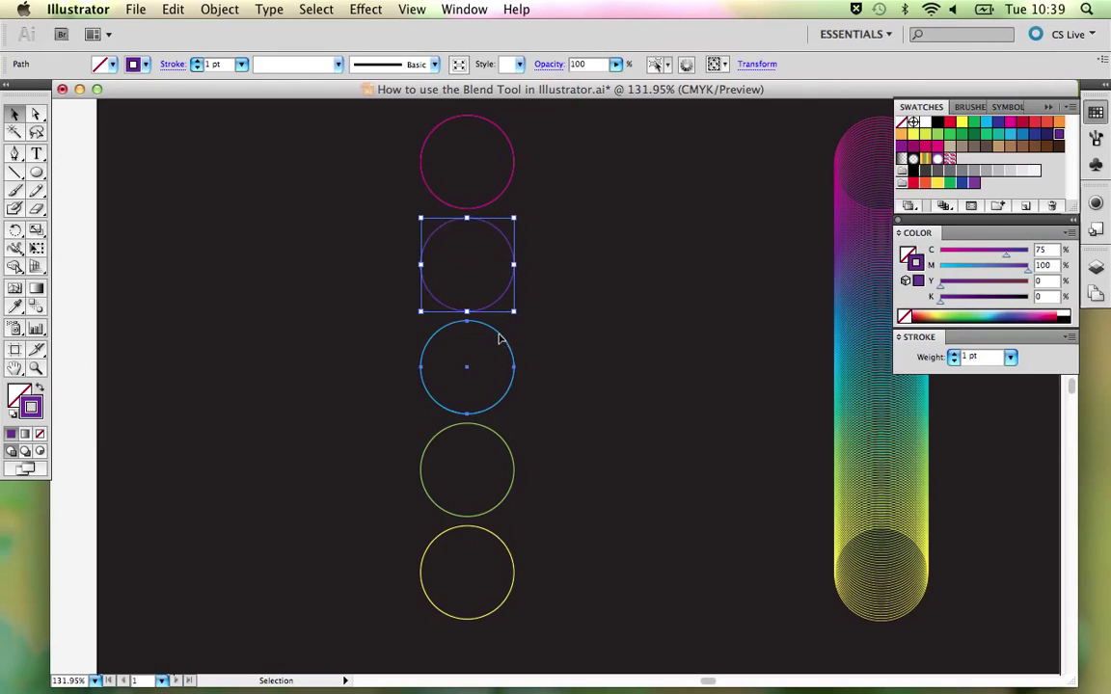
click(502, 397)
click(501, 440)
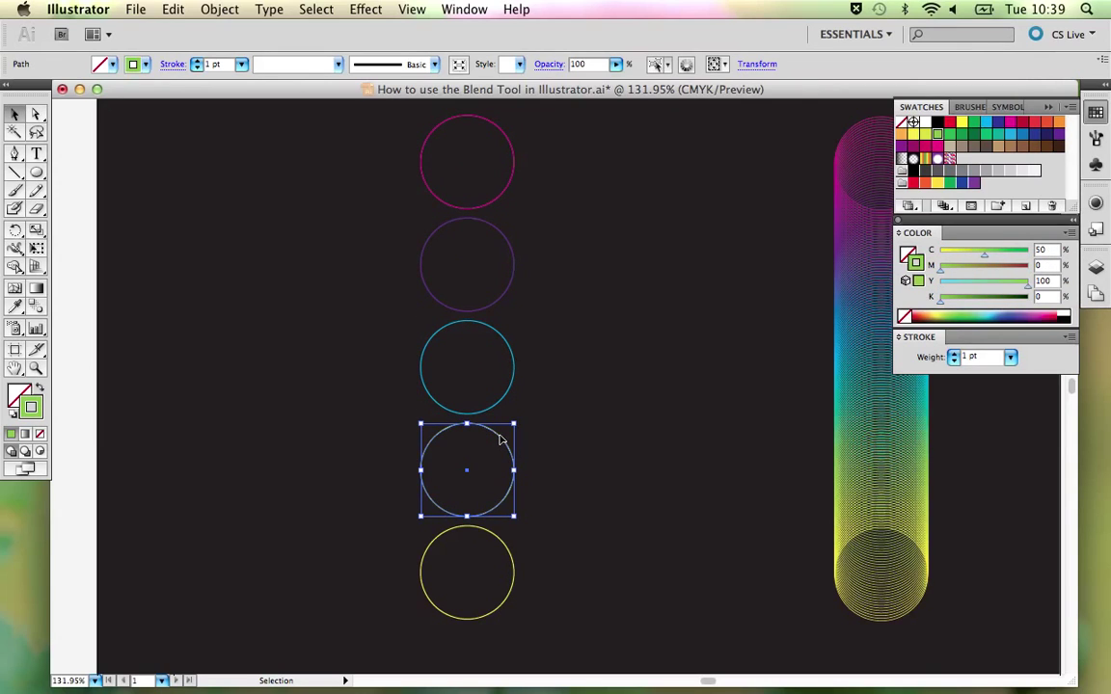
click(491, 531)
click(582, 498)
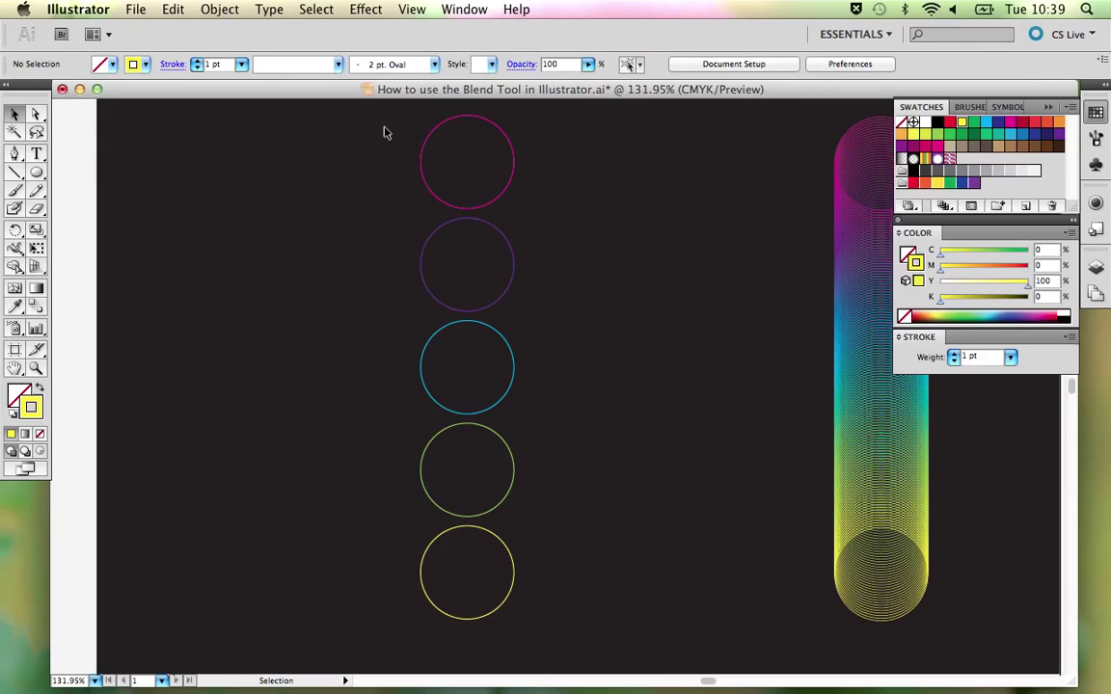
drag(384, 127, 555, 564)
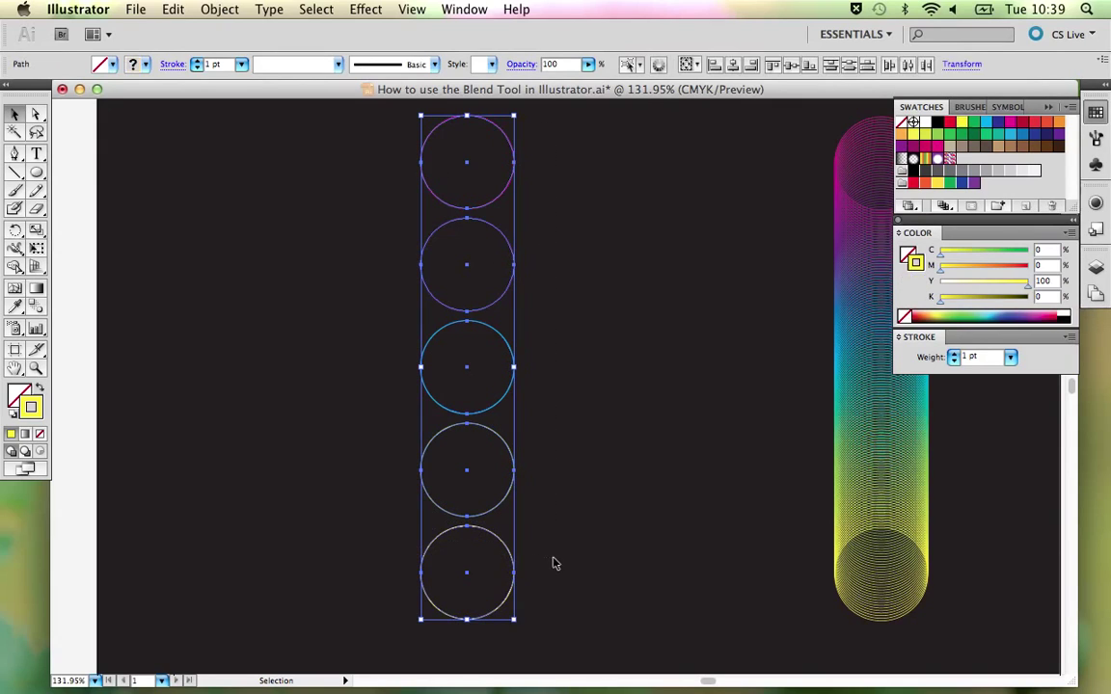
With the Blend Tool, blend the five circles by clicking their centres top to bottom.
click(36, 306)
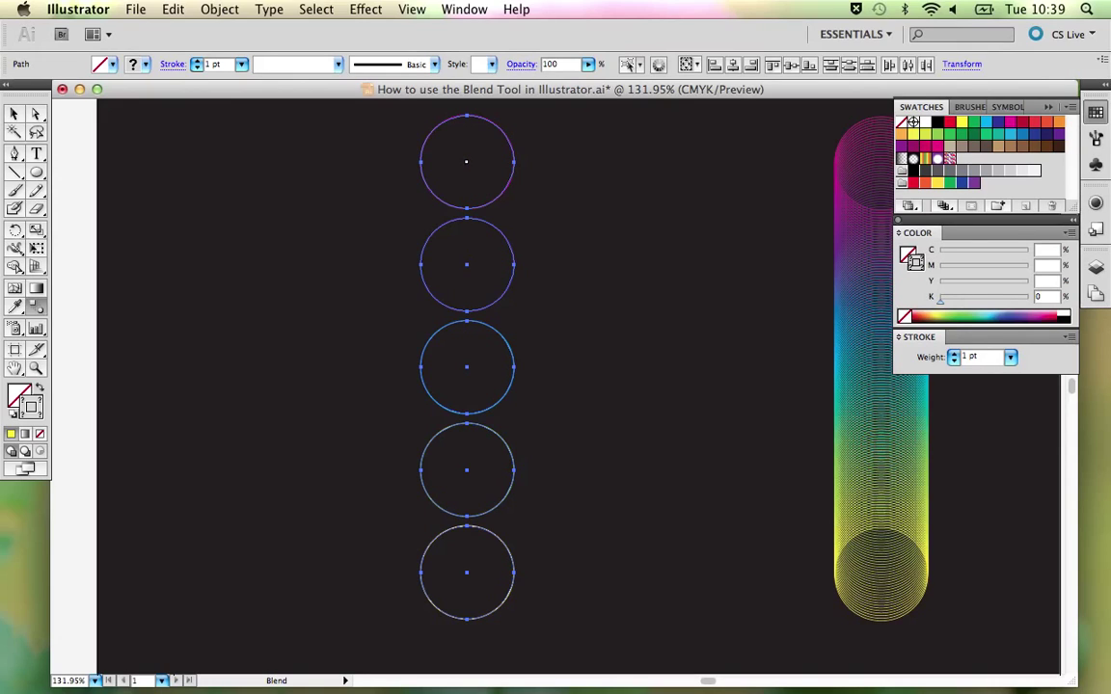
click(466, 264)
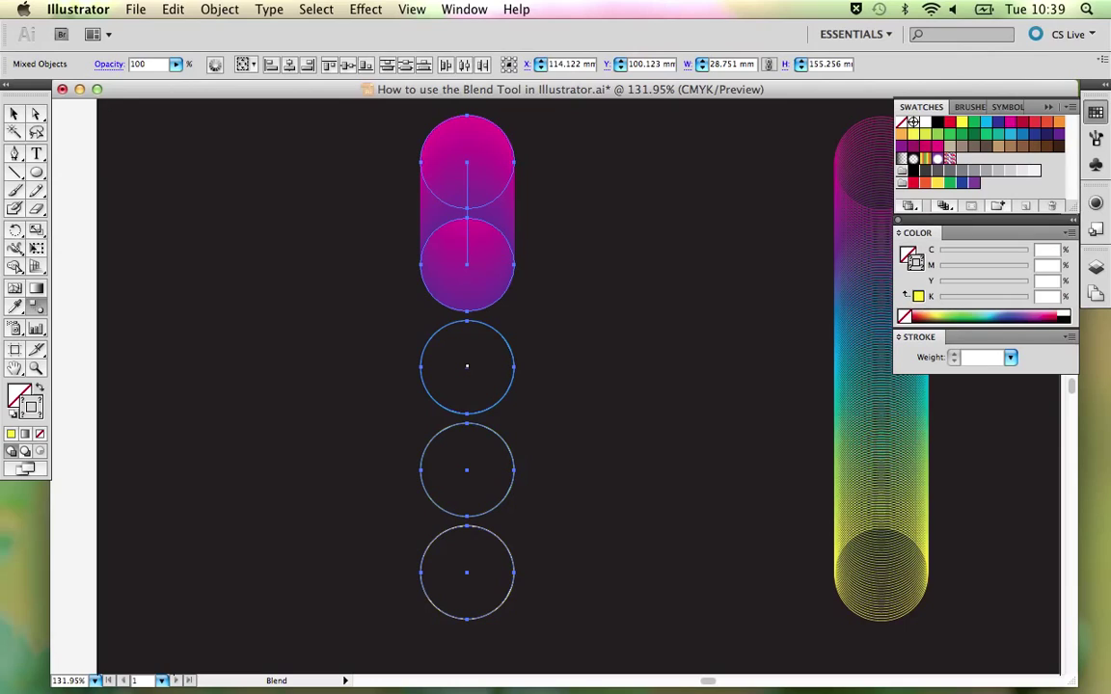
click(467, 368)
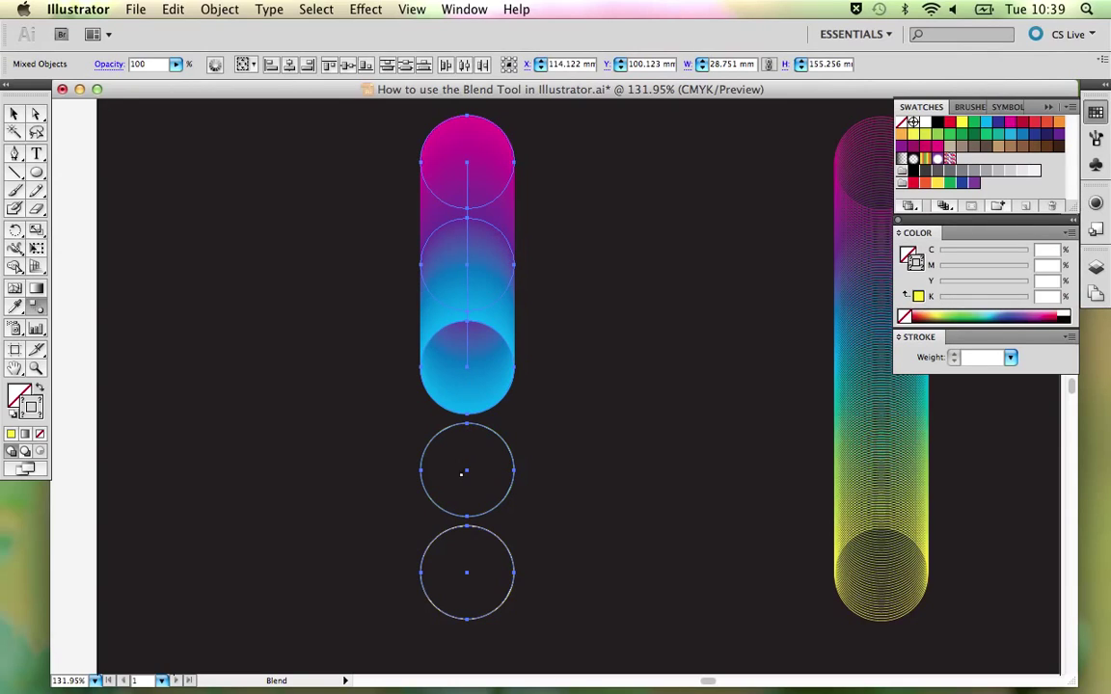
click(467, 470)
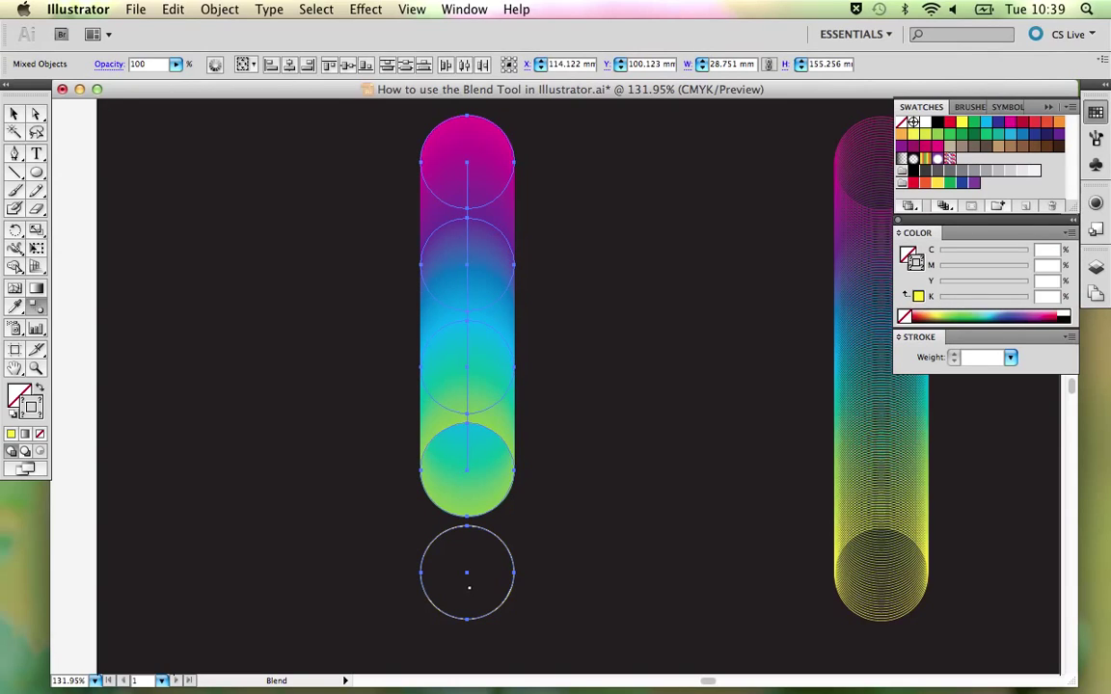
click(466, 572)
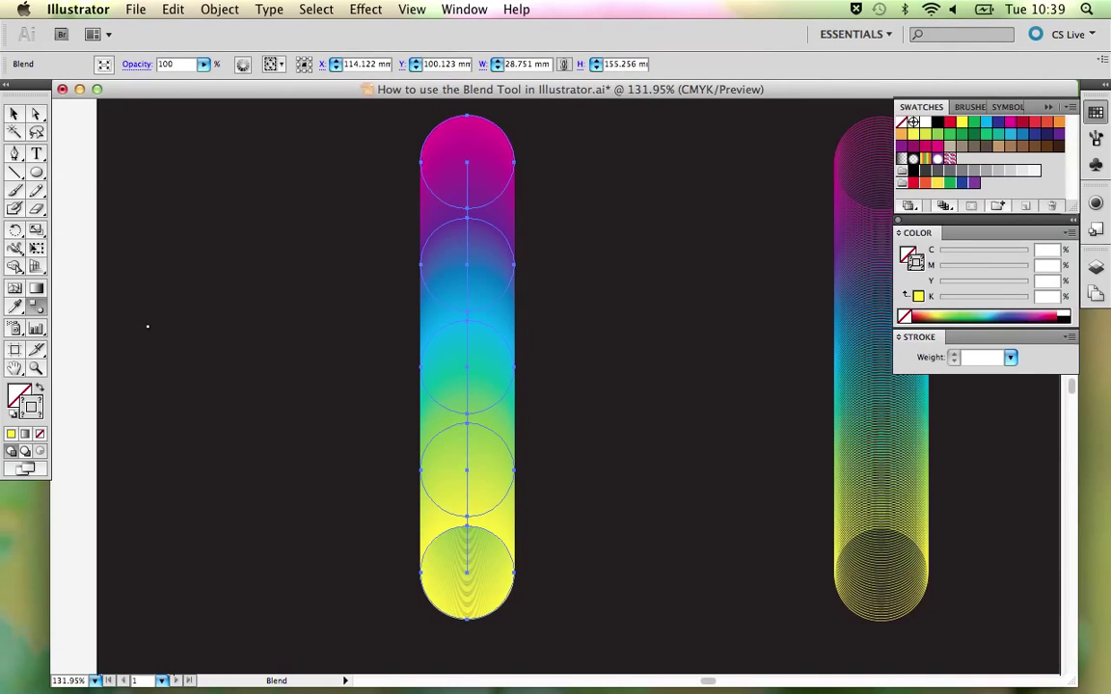
Set the blend's spacing to Specified Steps with 50 steps.
double_click(36, 309)
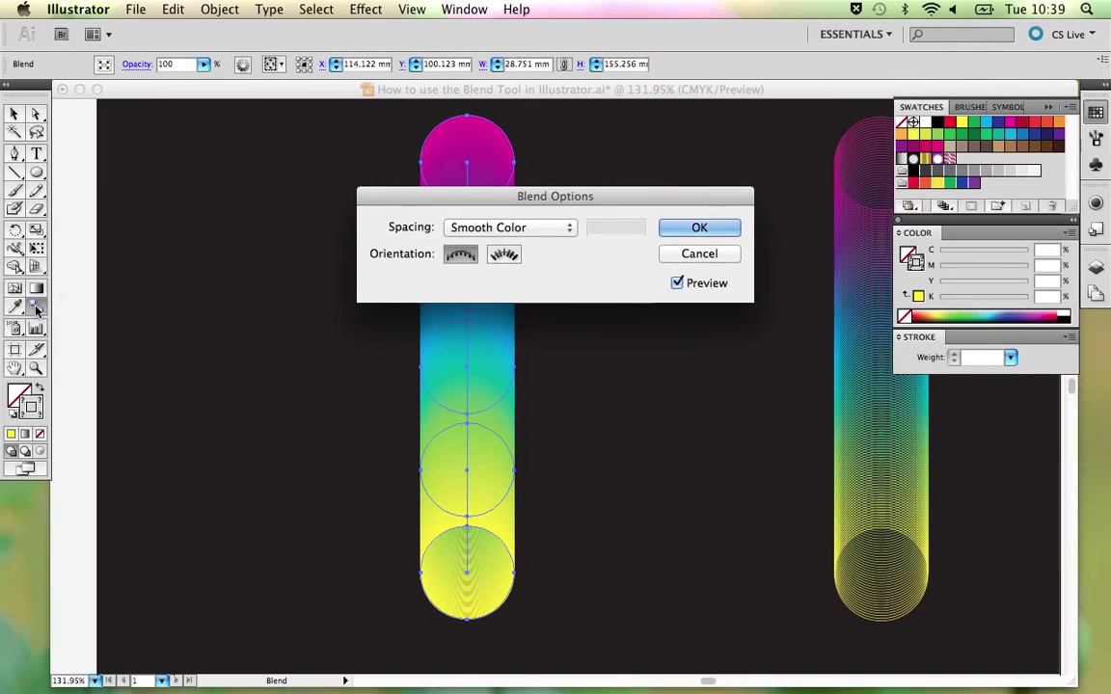
drag(429, 174, 666, 94)
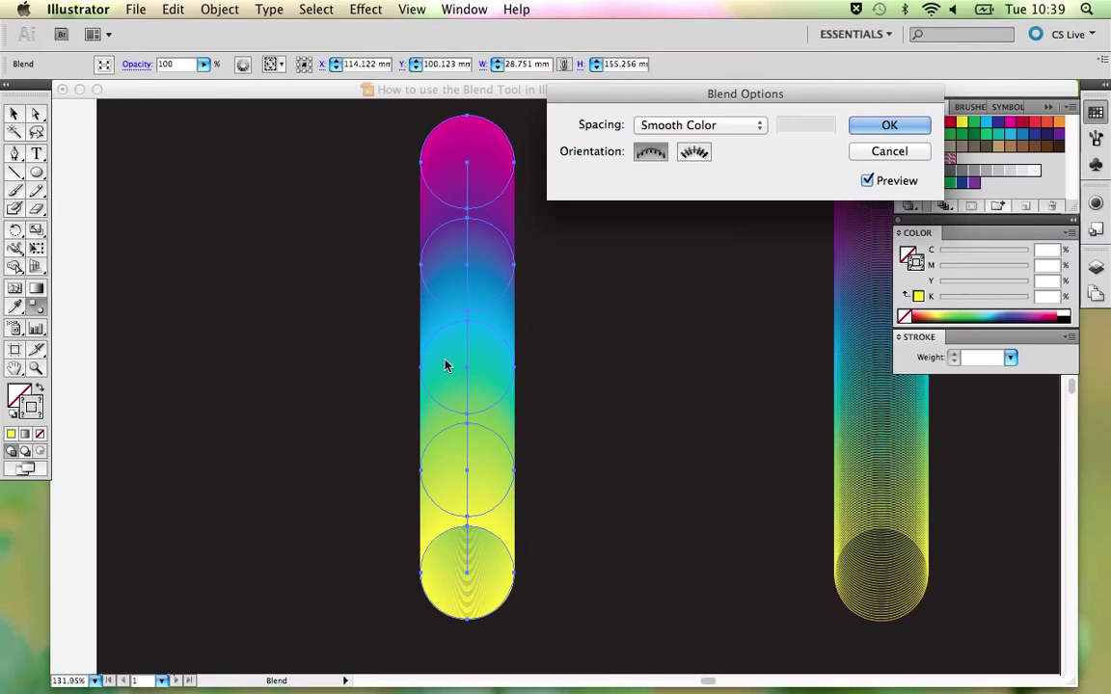
click(730, 126)
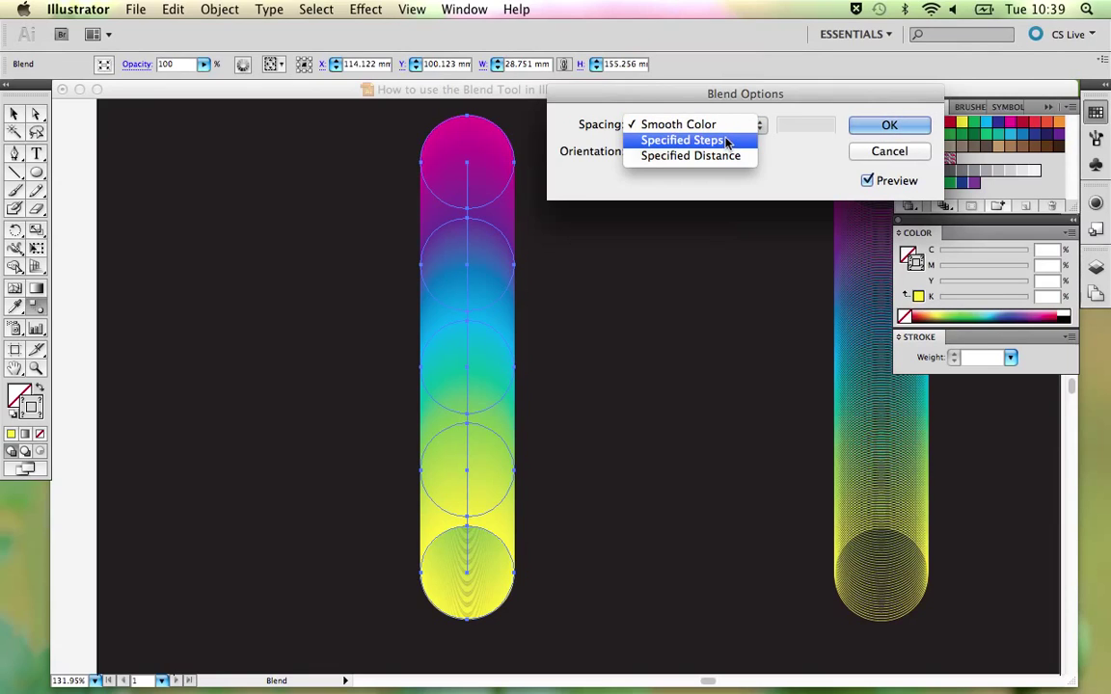
click(726, 140)
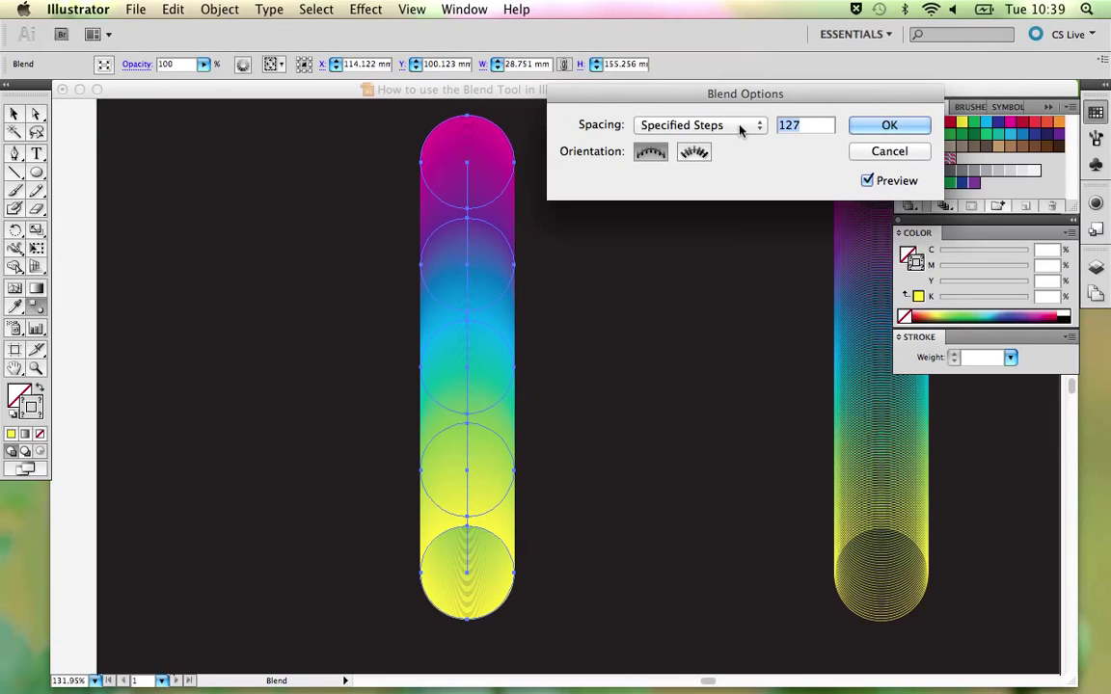
text(50)
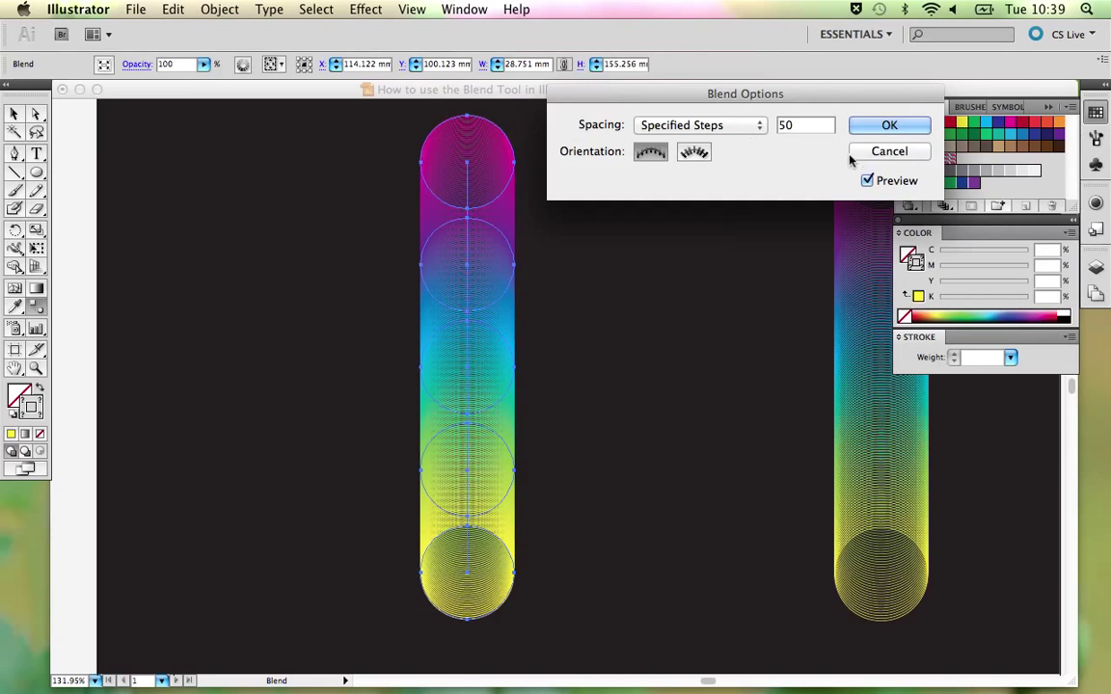
click(884, 124)
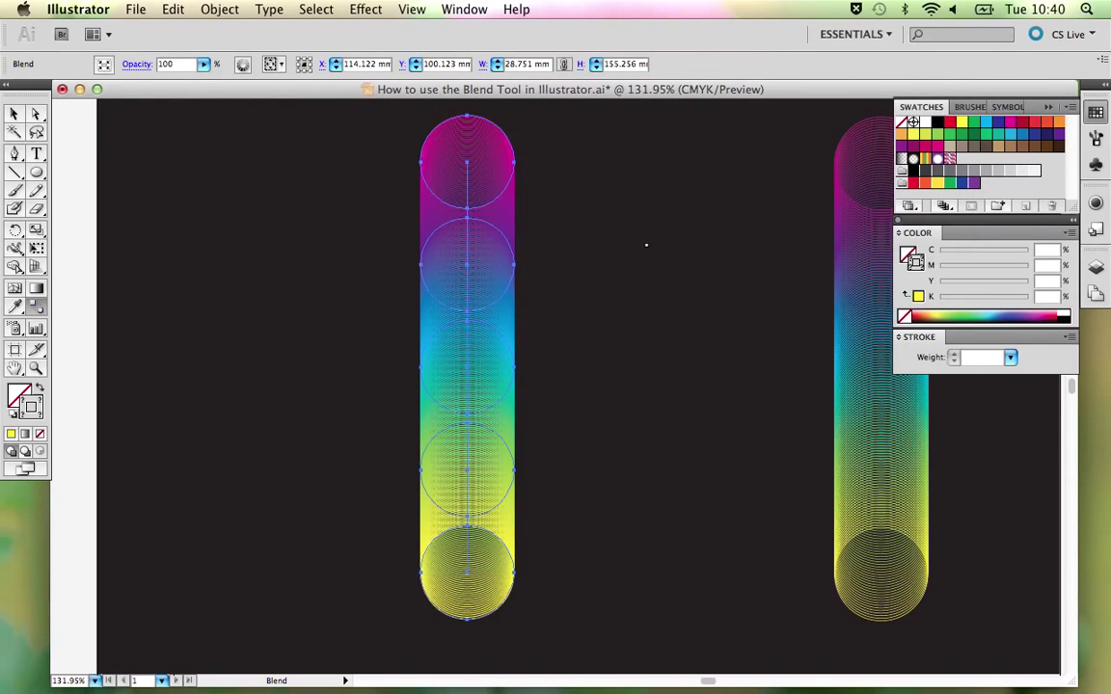
key(v)
click(644, 243)
Move the 50-step ring tube off the artboard and the rainbow tube to its right edge.
key(super+minus)
key(super+minus)
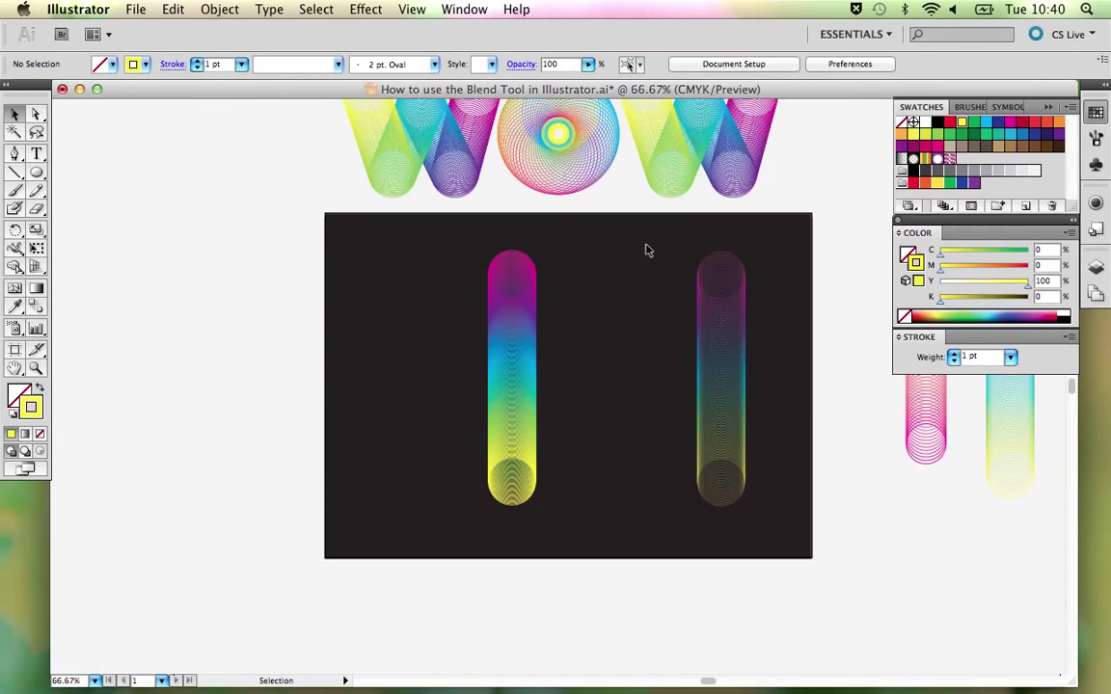
drag(713, 317, 603, 377)
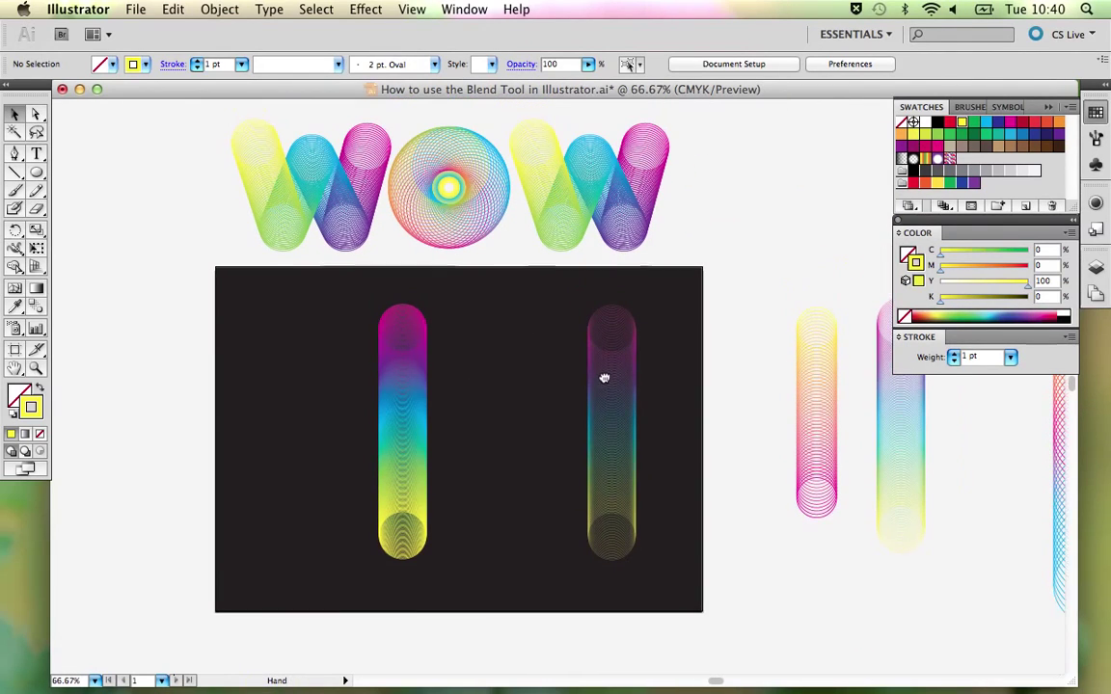
drag(627, 422, 771, 412)
drag(410, 415, 666, 424)
click(513, 390)
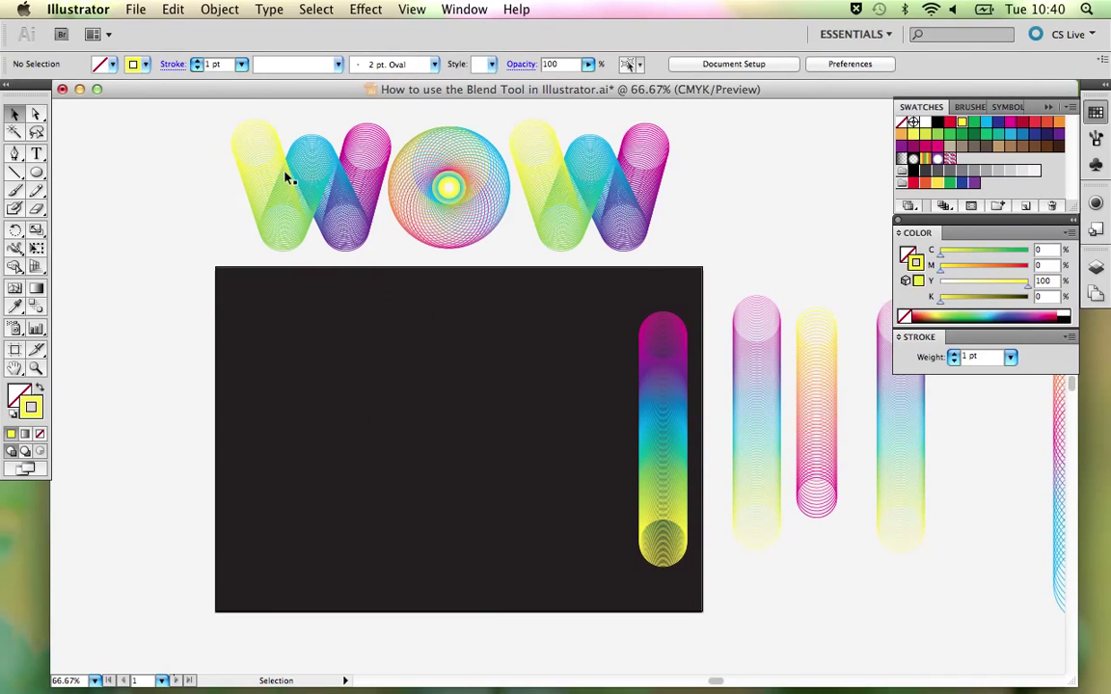
click(15, 154)
click(45, 156)
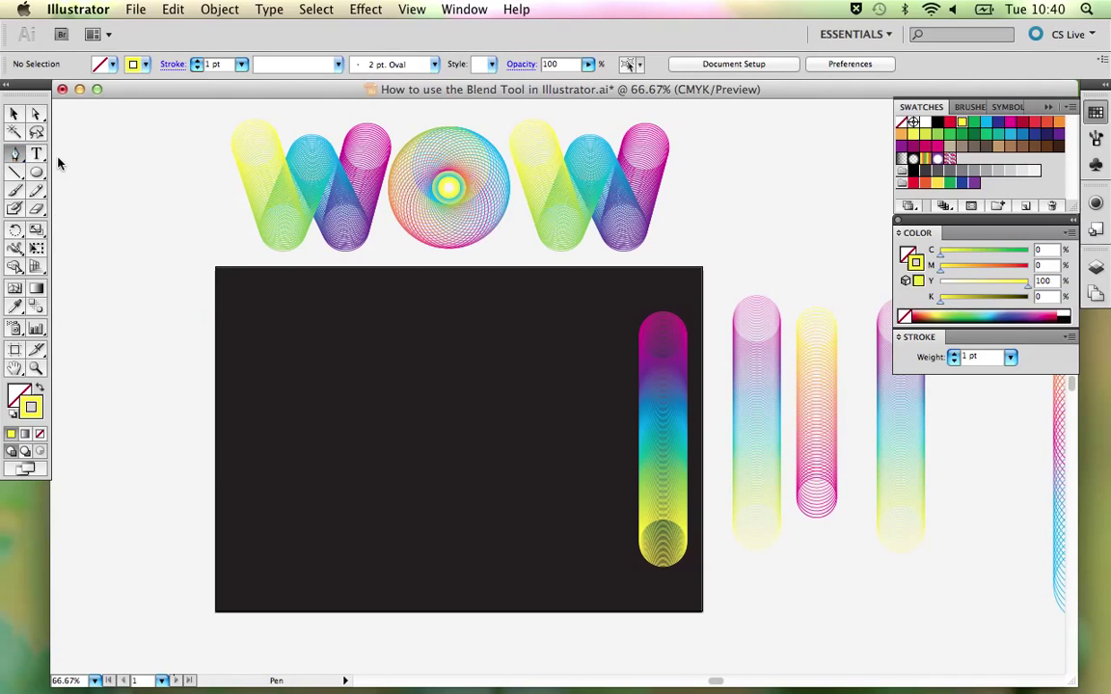
Draw a five-point zigzag W path on the left of the artboard with the Pen Tool.
click(261, 372)
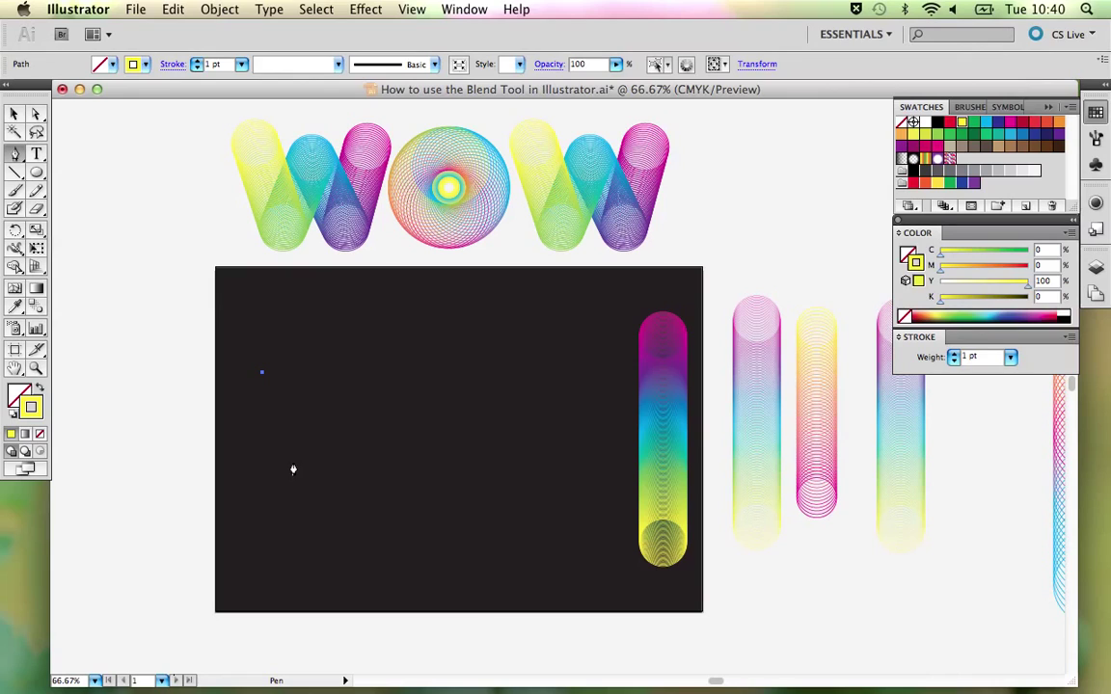
click(293, 464)
click(322, 393)
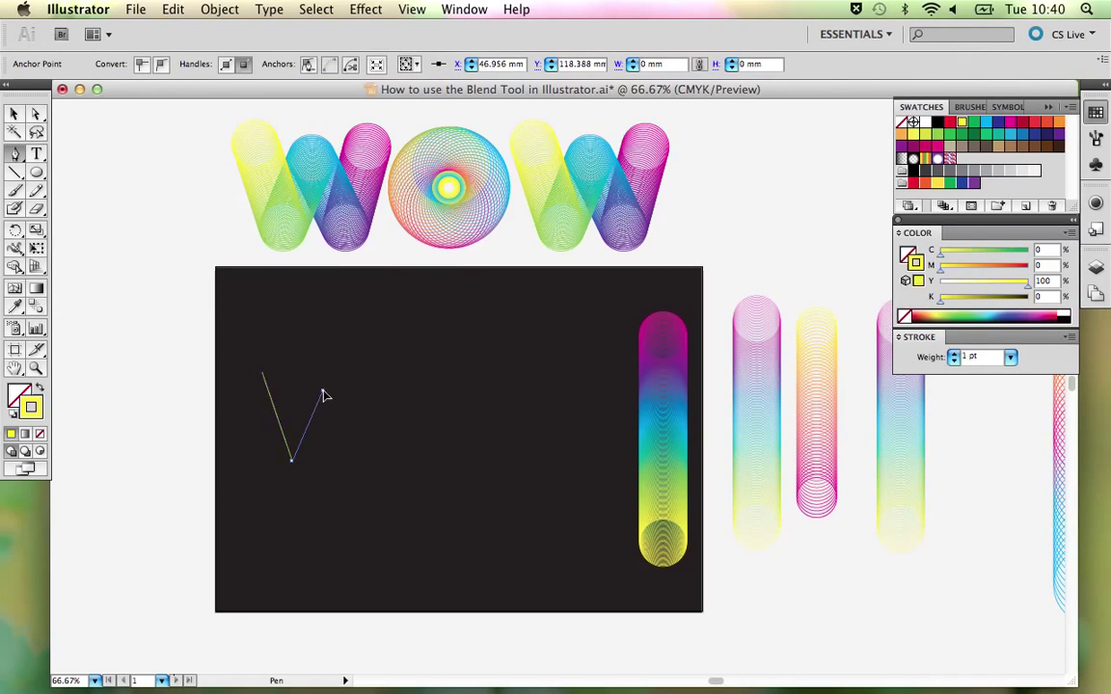
click(358, 465)
click(390, 376)
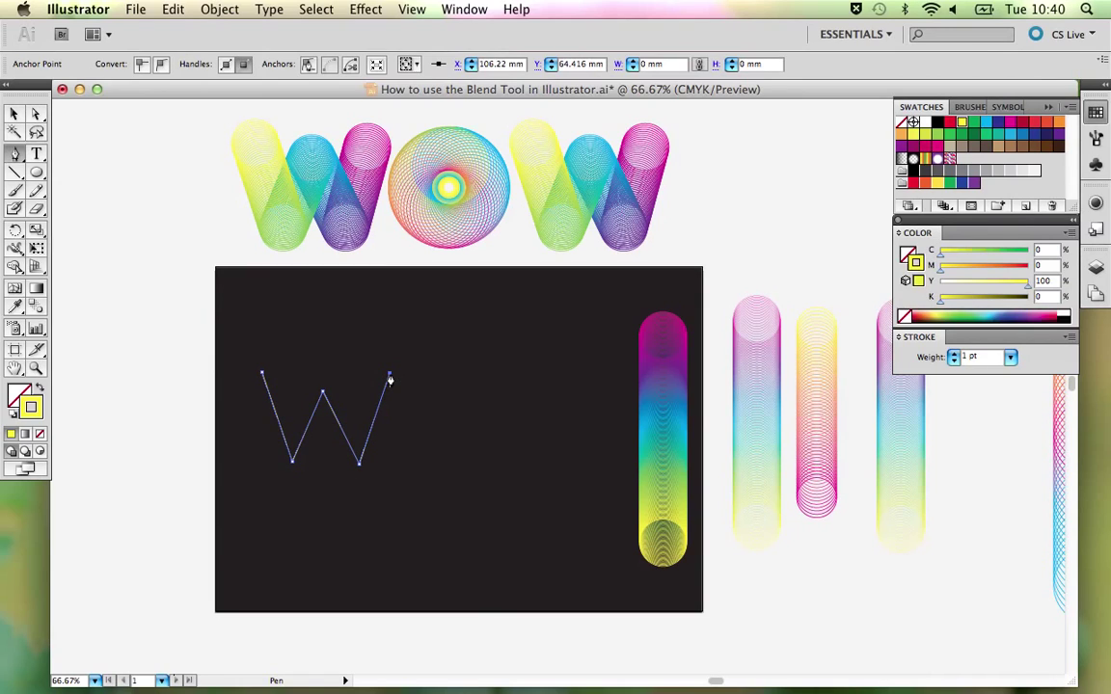
click(411, 8)
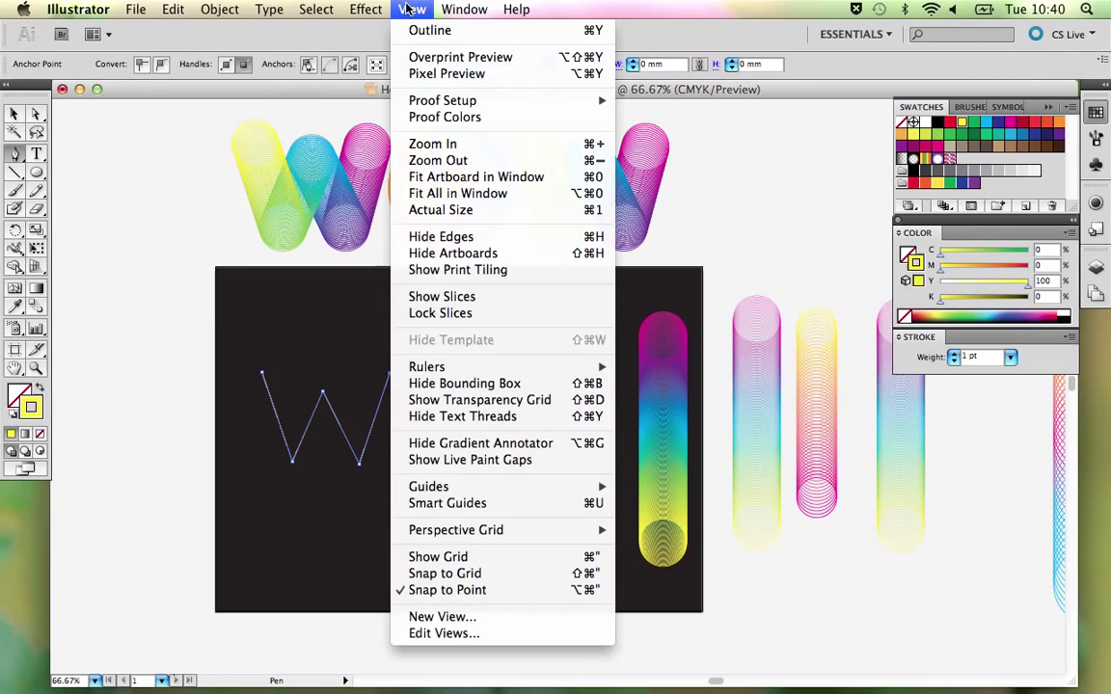
Turn on smart guides and nudge the W's bottom-right anchor into place.
click(473, 502)
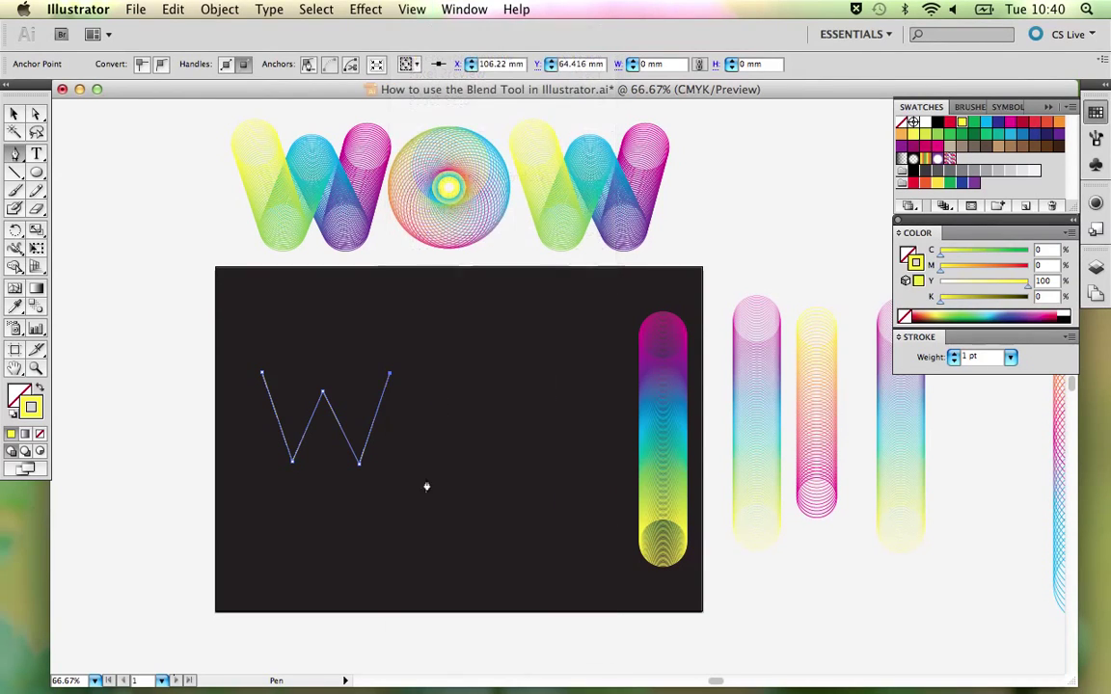
key(a)
click(323, 397)
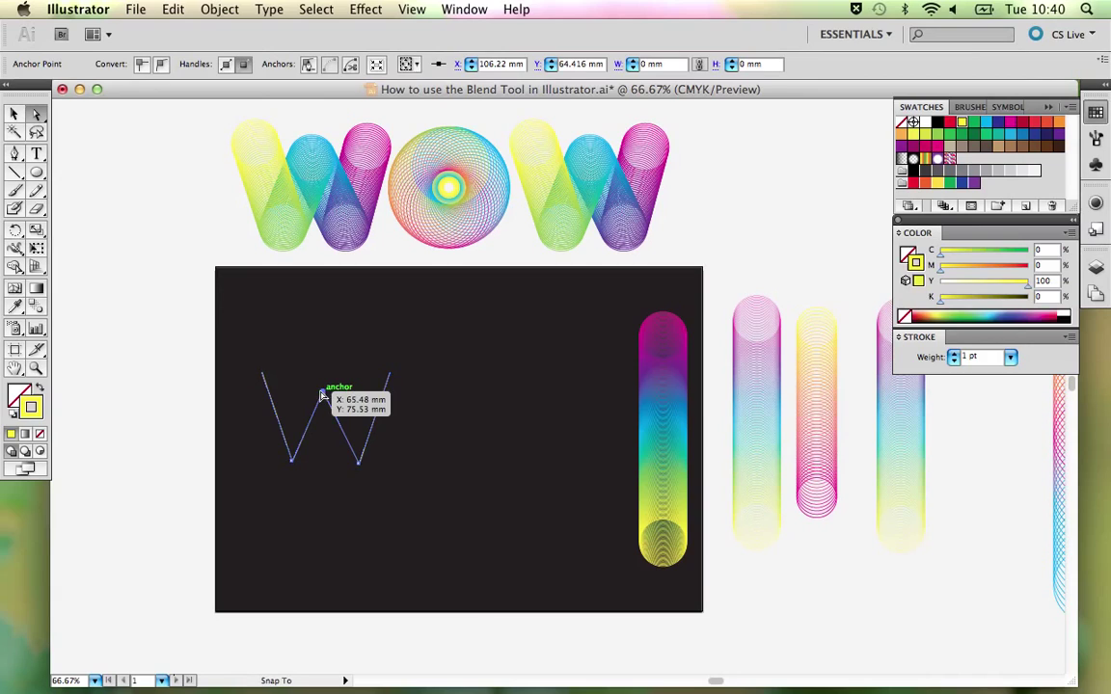
click(360, 462)
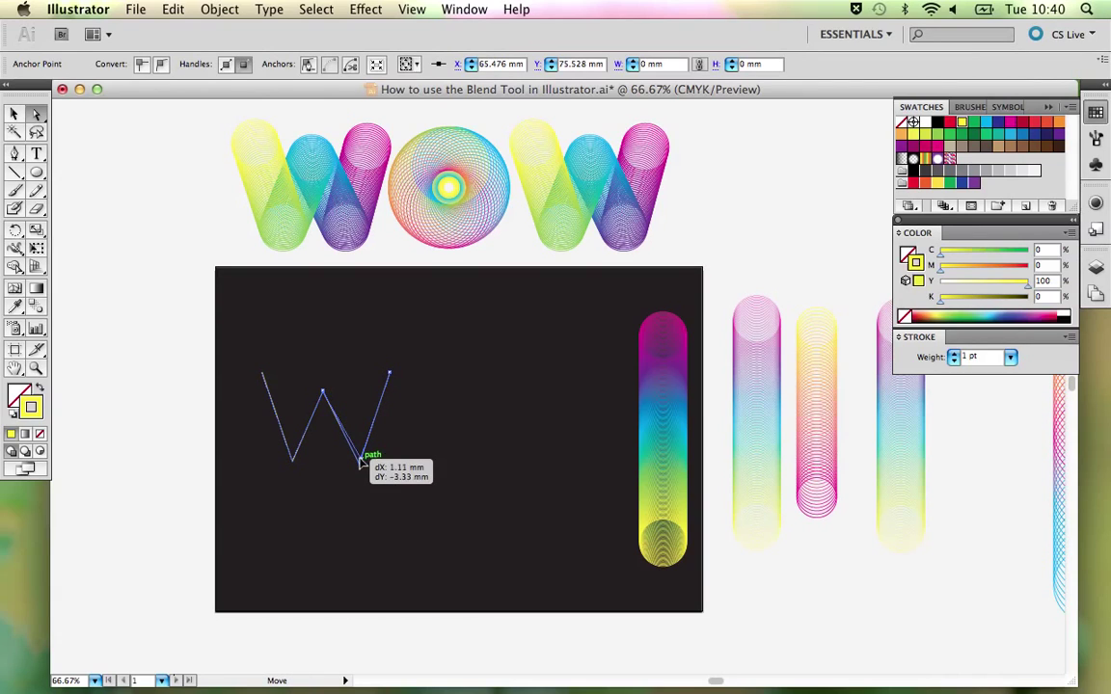
drag(361, 463, 358, 459)
click(427, 453)
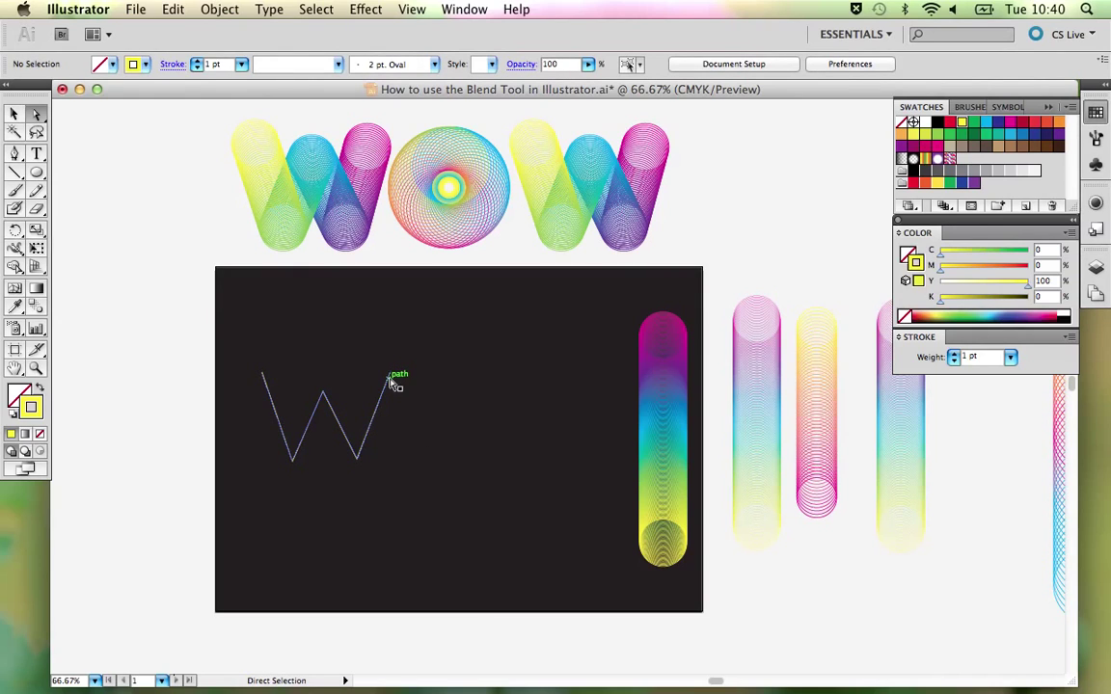
Adjust the W's top-right point and both bottom anchors so the lower corners line up.
drag(390, 378, 325, 391)
click(368, 395)
mouse_move(357, 461)
mouse_down()
mouse_move(370, 456)
mouse_move(364, 466)
mouse_up()
click(442, 434)
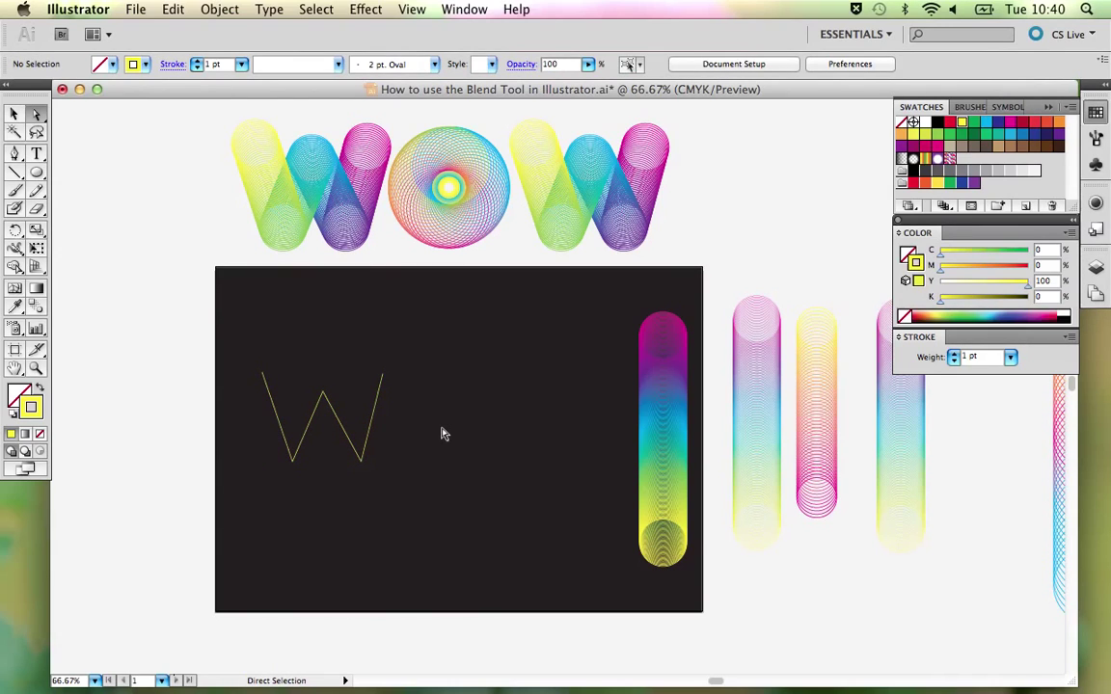
drag(293, 464, 296, 464)
drag(363, 467, 361, 468)
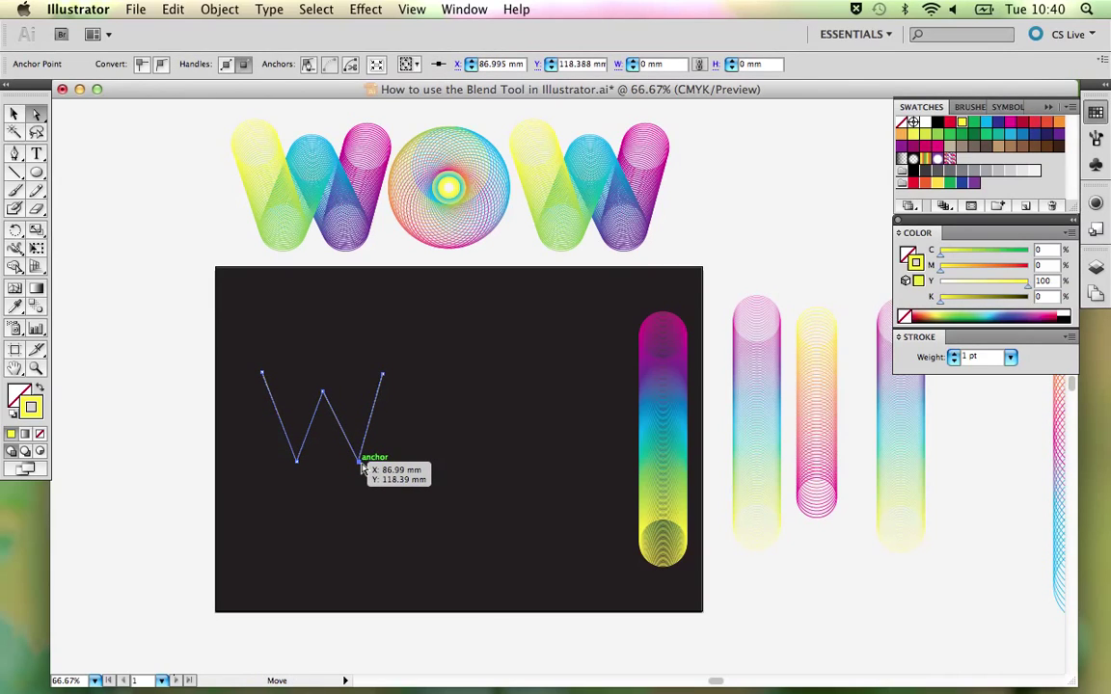
drag(361, 463, 361, 464)
click(422, 439)
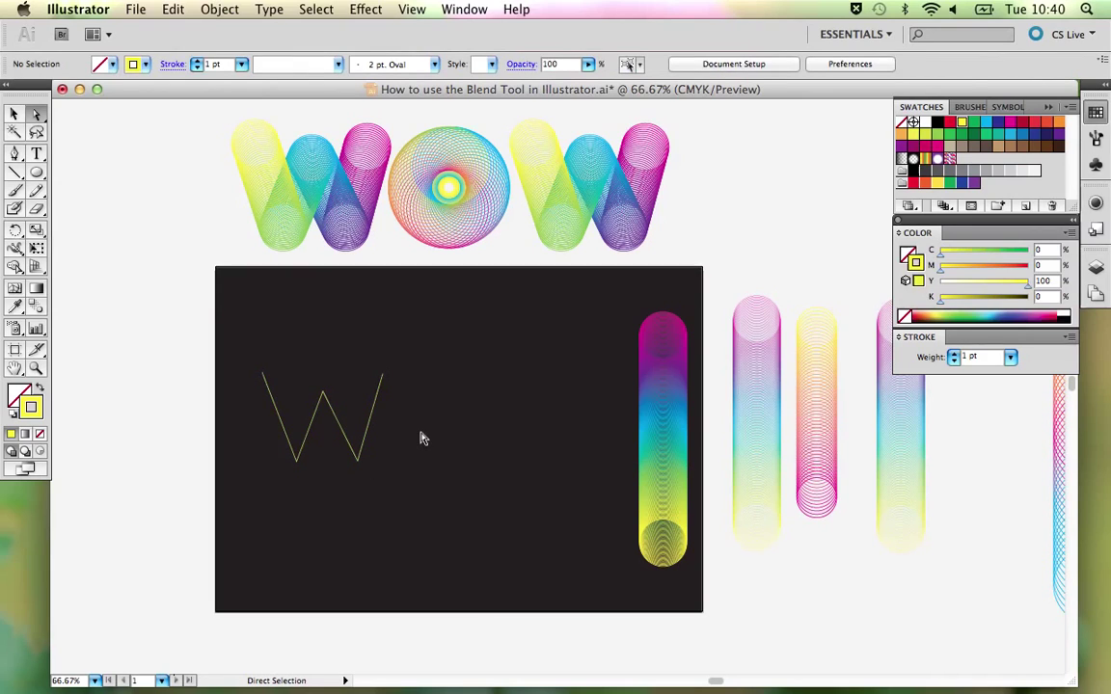
Select the W path and Shift-add the rainbow blend tube to the selection.
key(v)
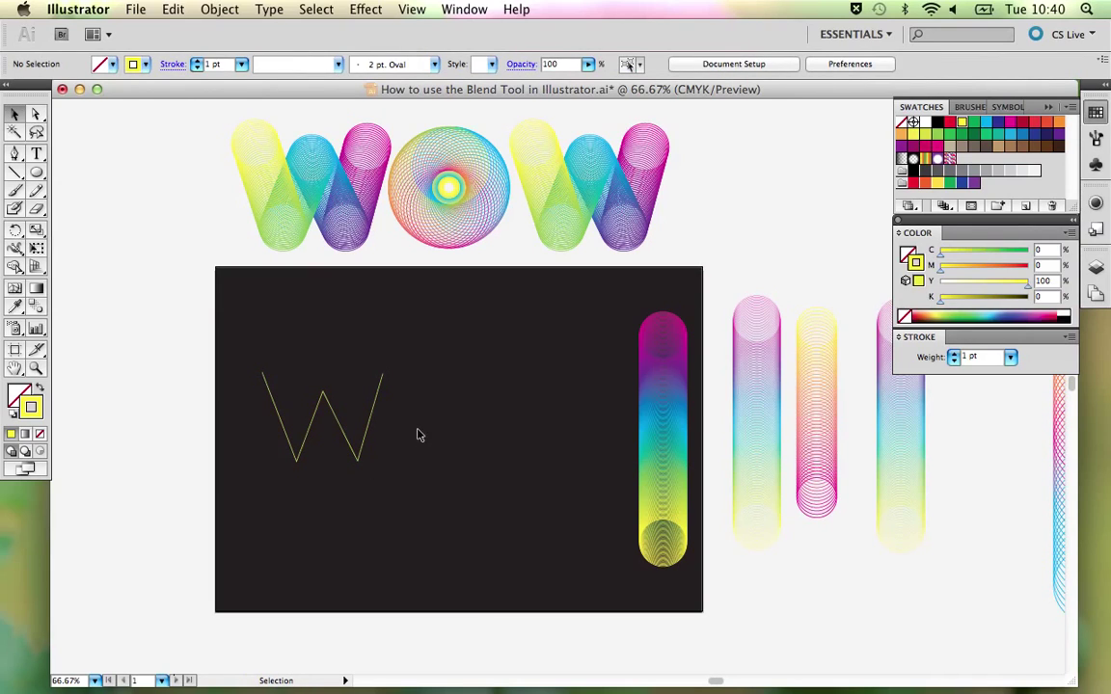
click(343, 427)
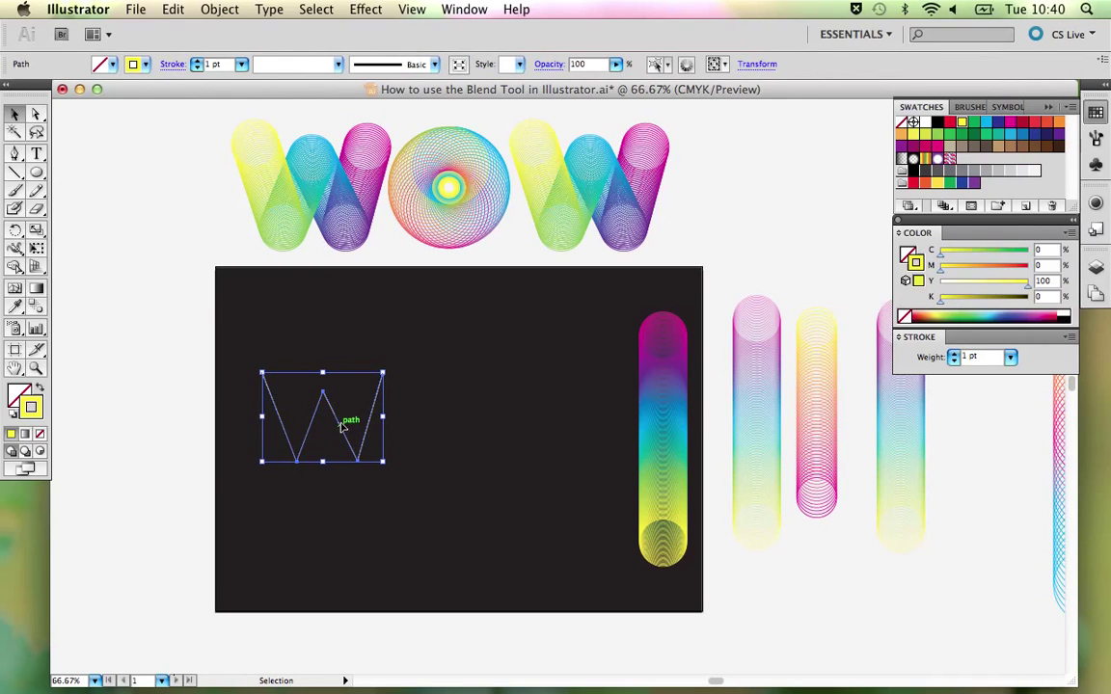
shift+click(673, 415)
click(492, 427)
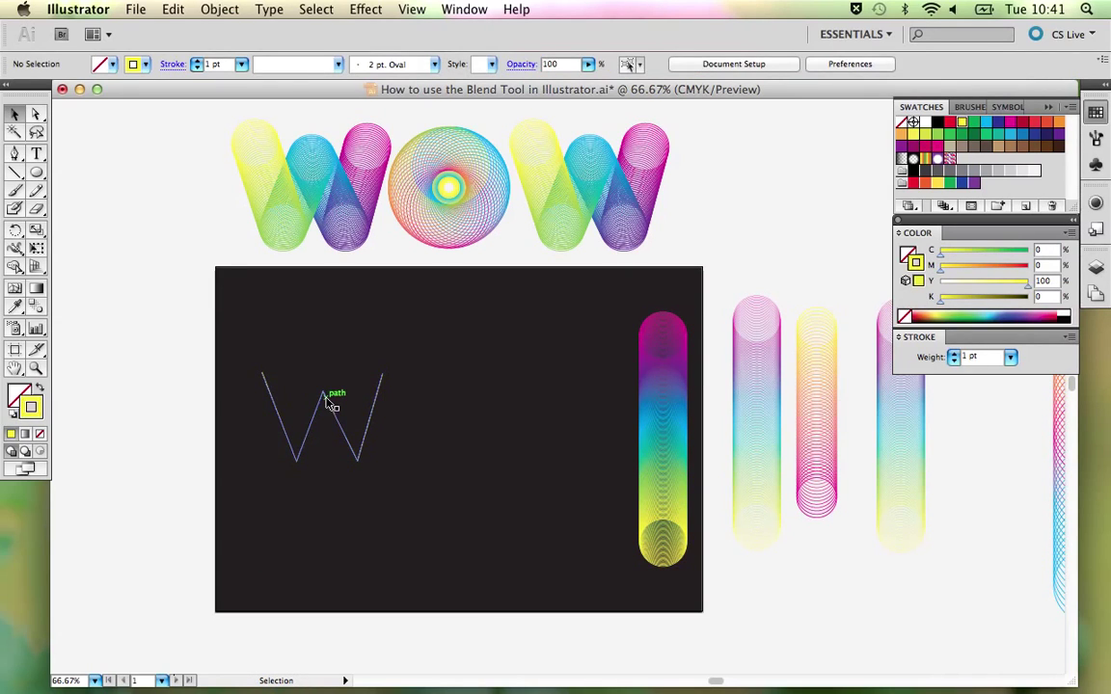
click(326, 399)
shift+click(668, 419)
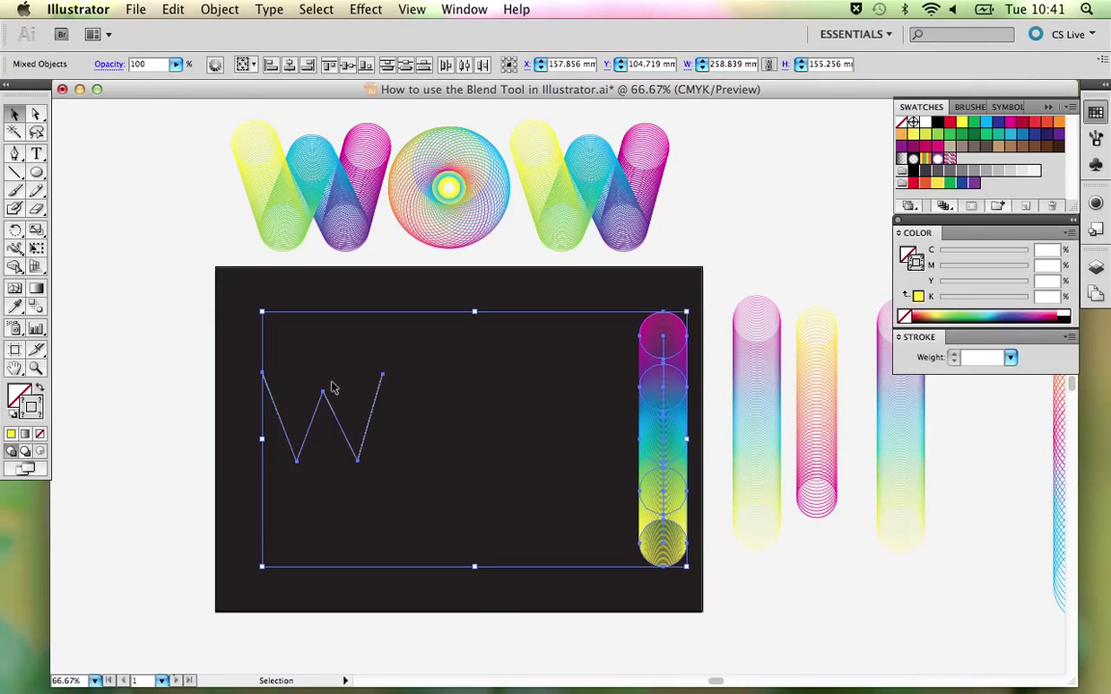
Apply Object > Blend > Replace Spine so the rainbow blend follows the W path.
click(220, 10)
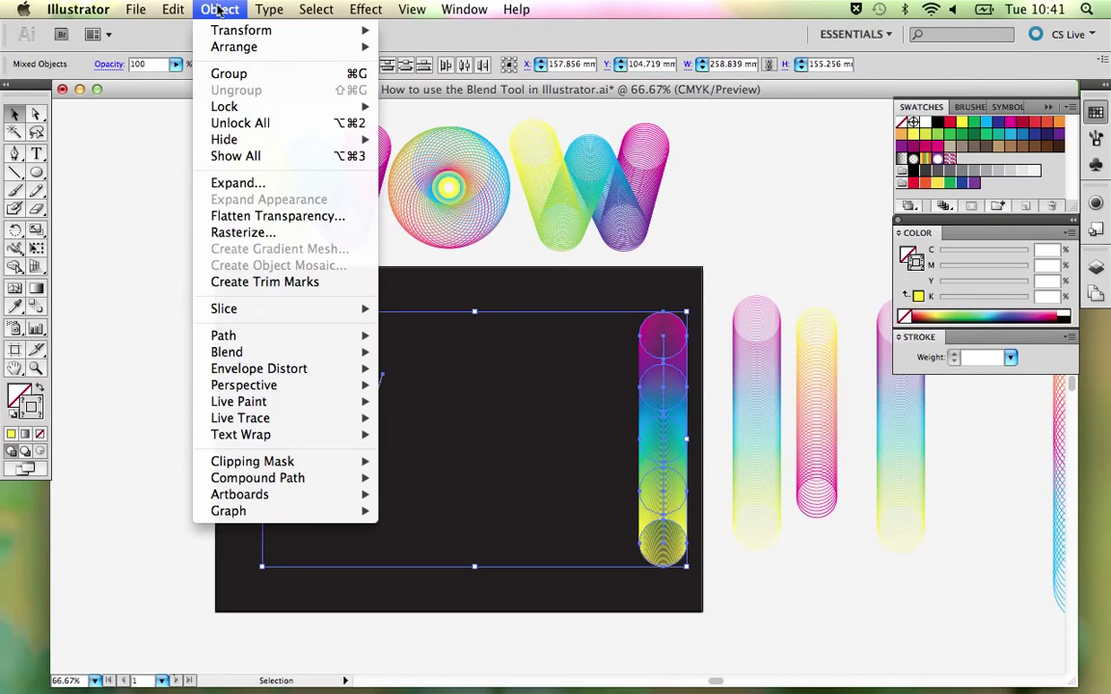
mouse_move(290, 350)
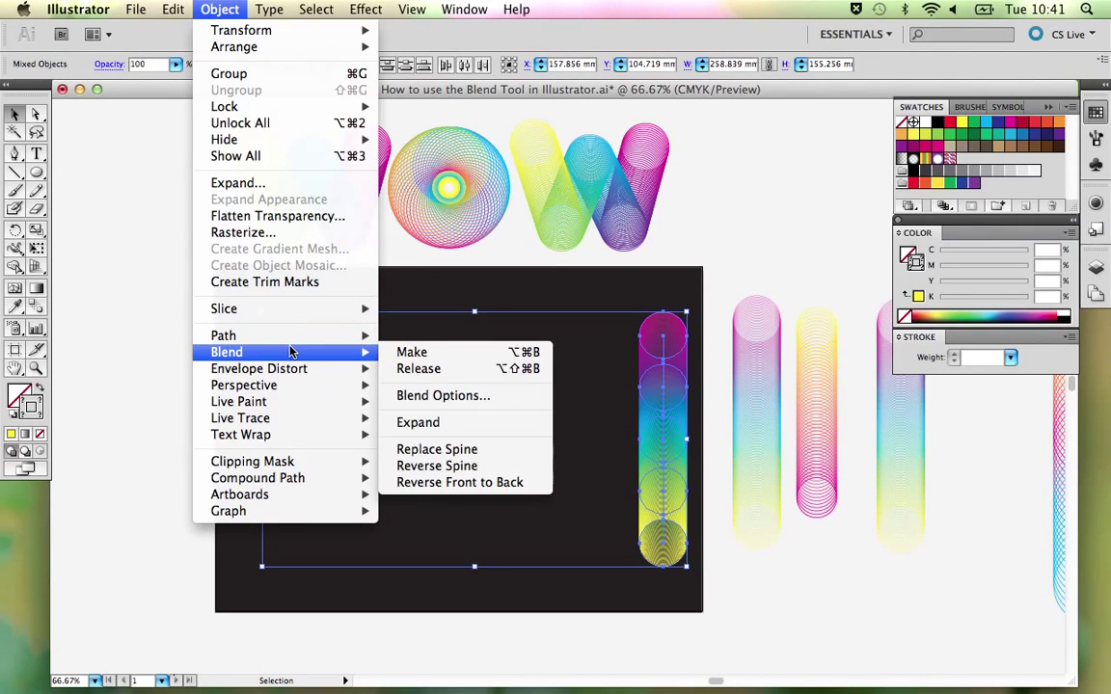
click(456, 452)
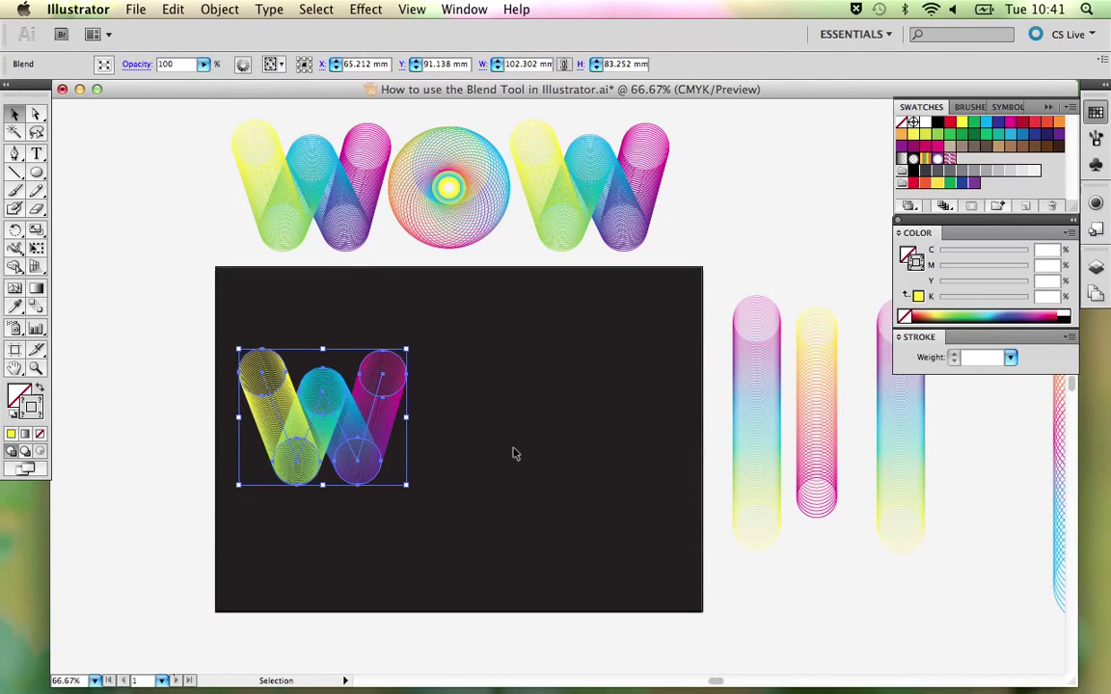
click(513, 454)
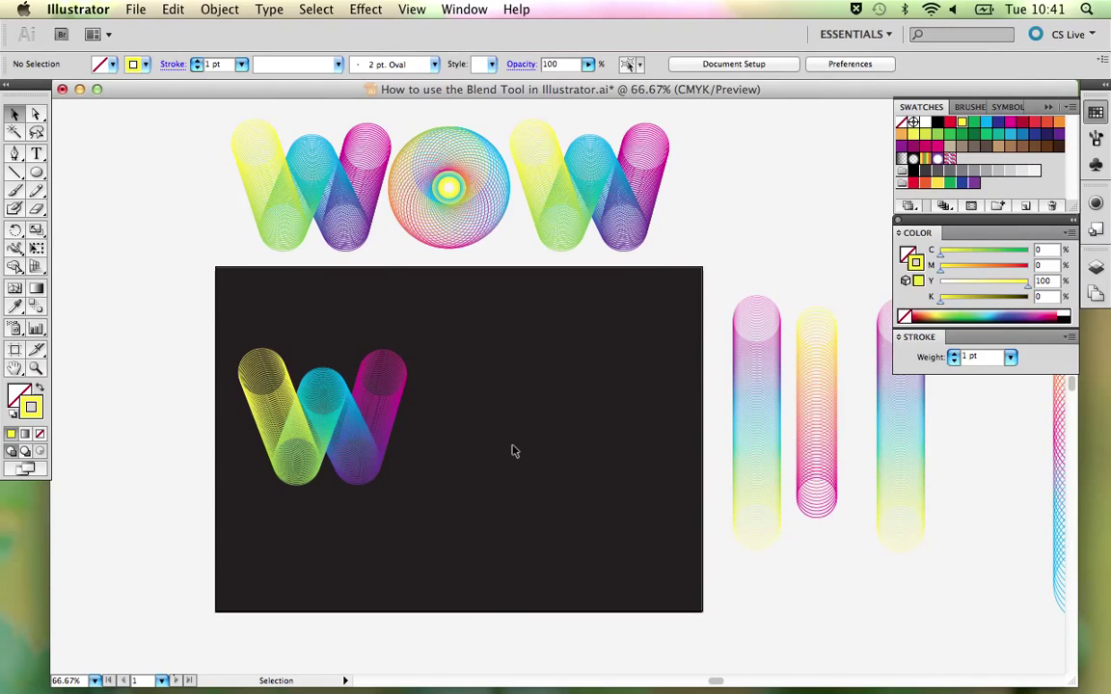
Nudge the W's top yellow anchor, then undo the change and pan the view.
key(a)
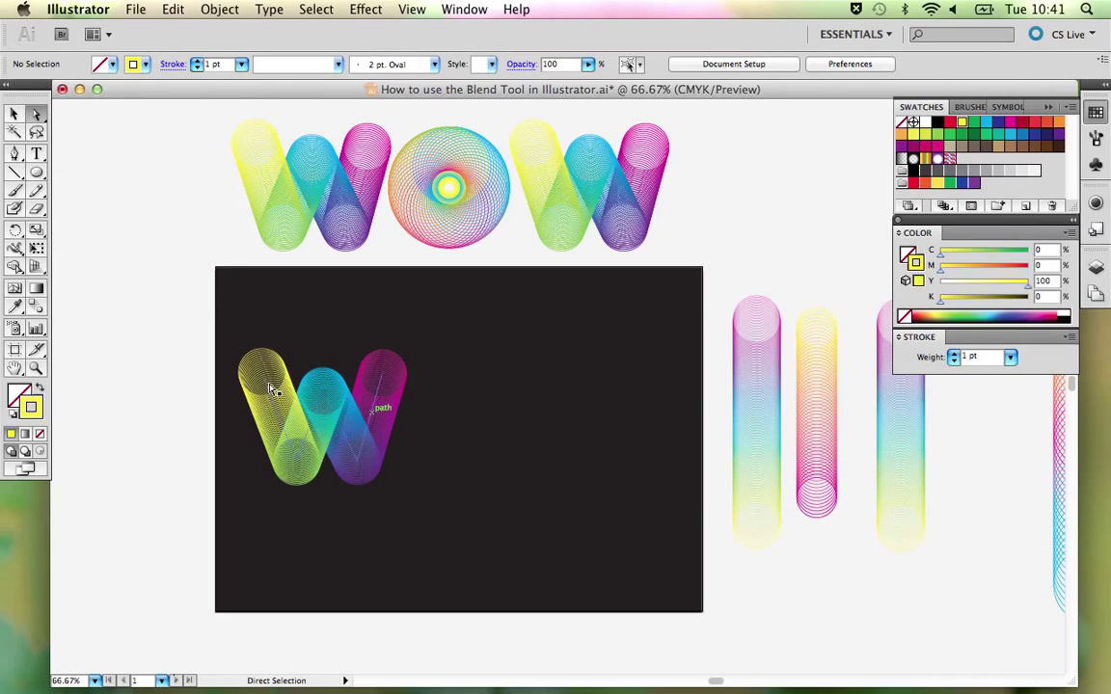
drag(267, 375, 269, 380)
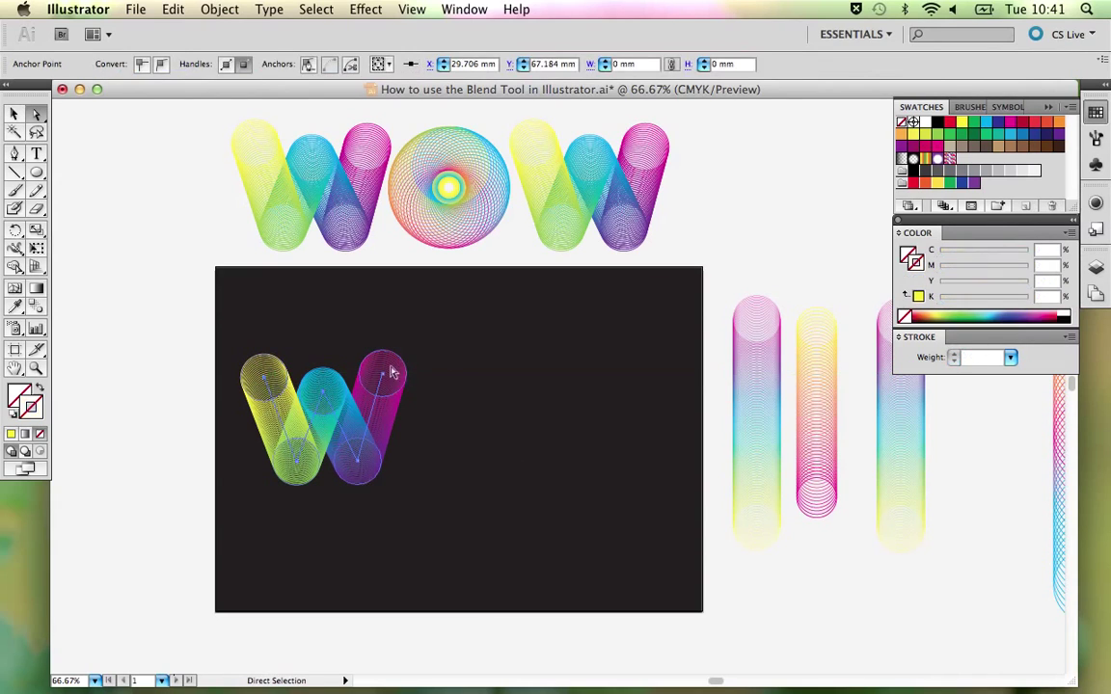
click(465, 353)
key(v)
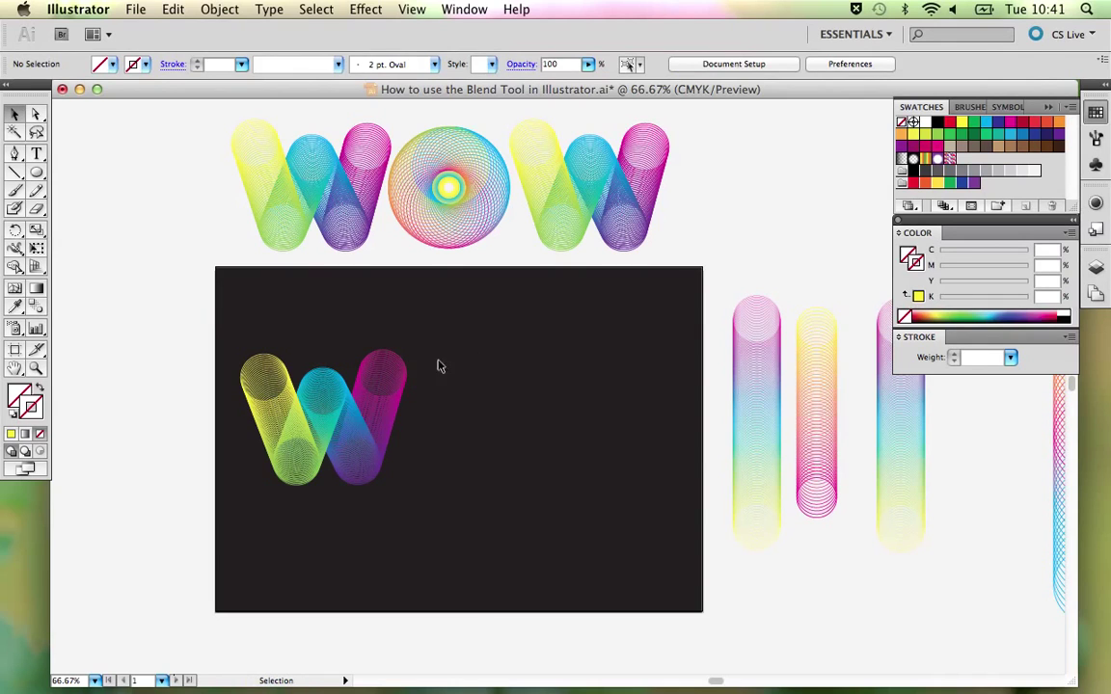
click(355, 415)
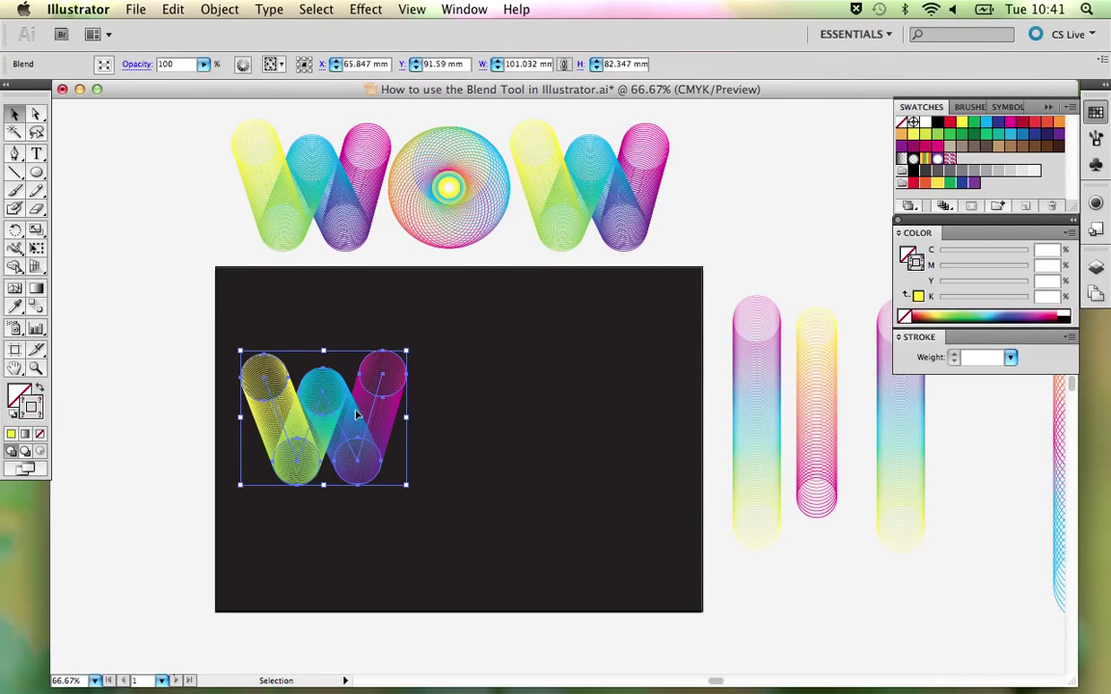
click(454, 431)
key(super+z)
click(453, 431)
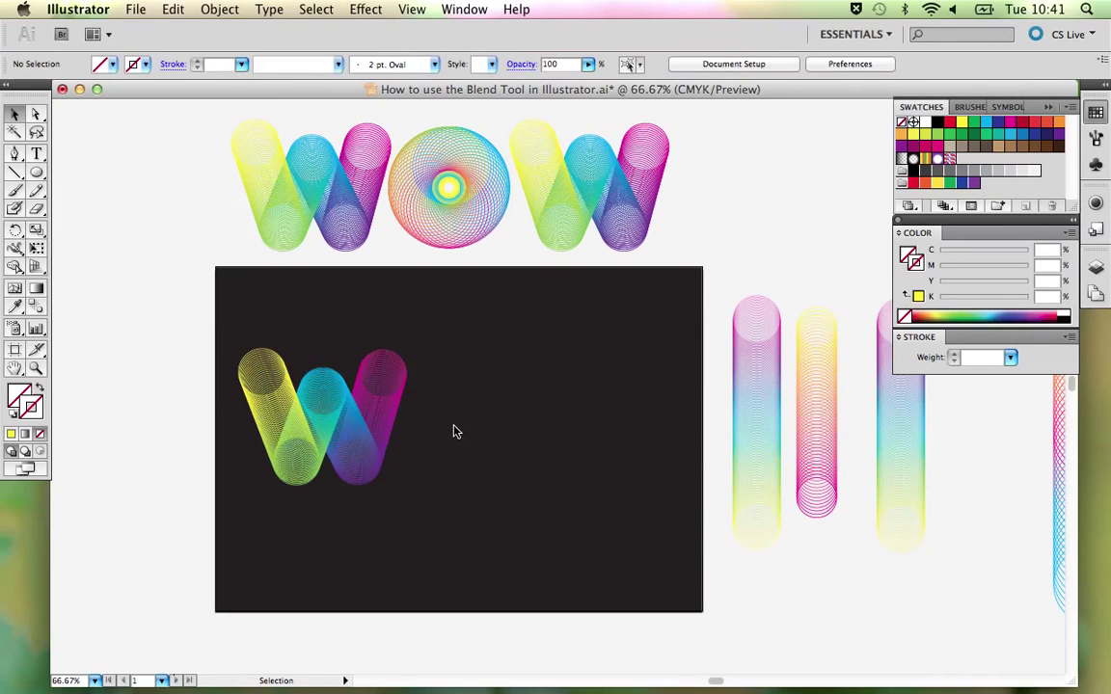
drag(580, 409, 490, 407)
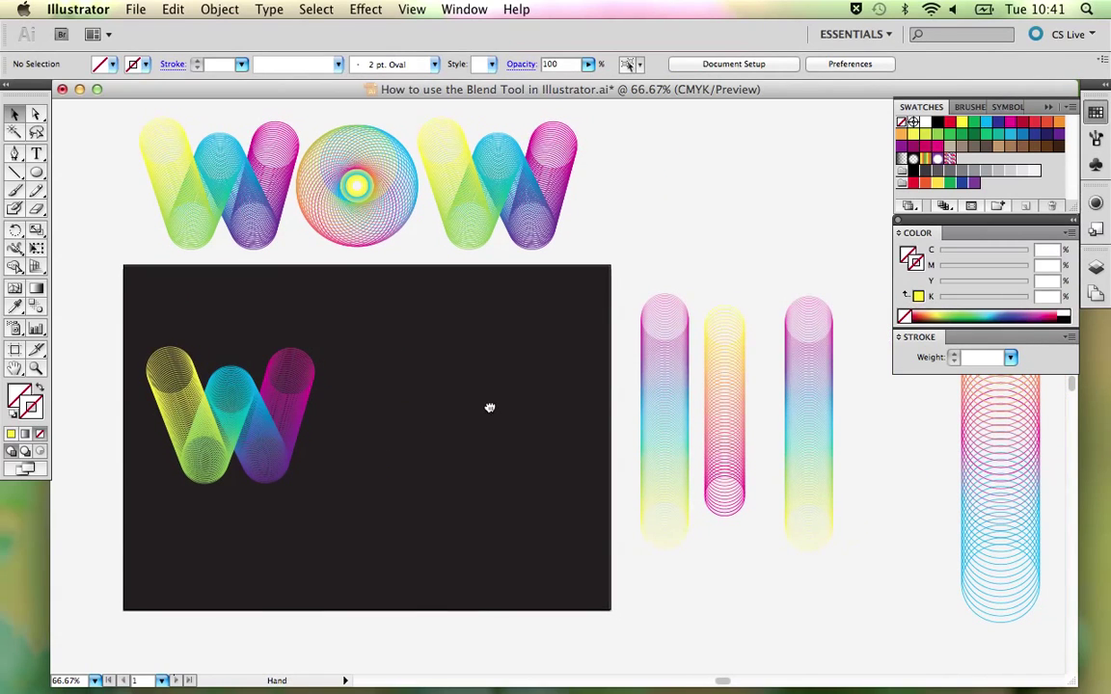
Alt-drag a copy of the rainbow O blend beside the W, checking it in Outline view.
click(376, 216)
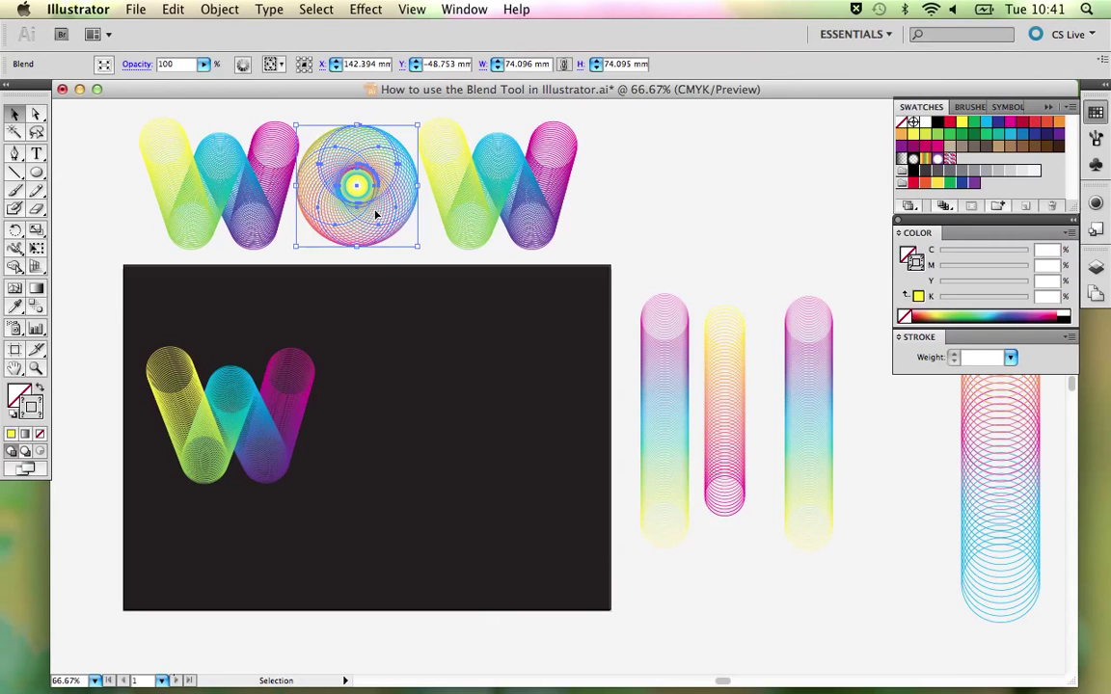
drag(376, 217, 405, 442)
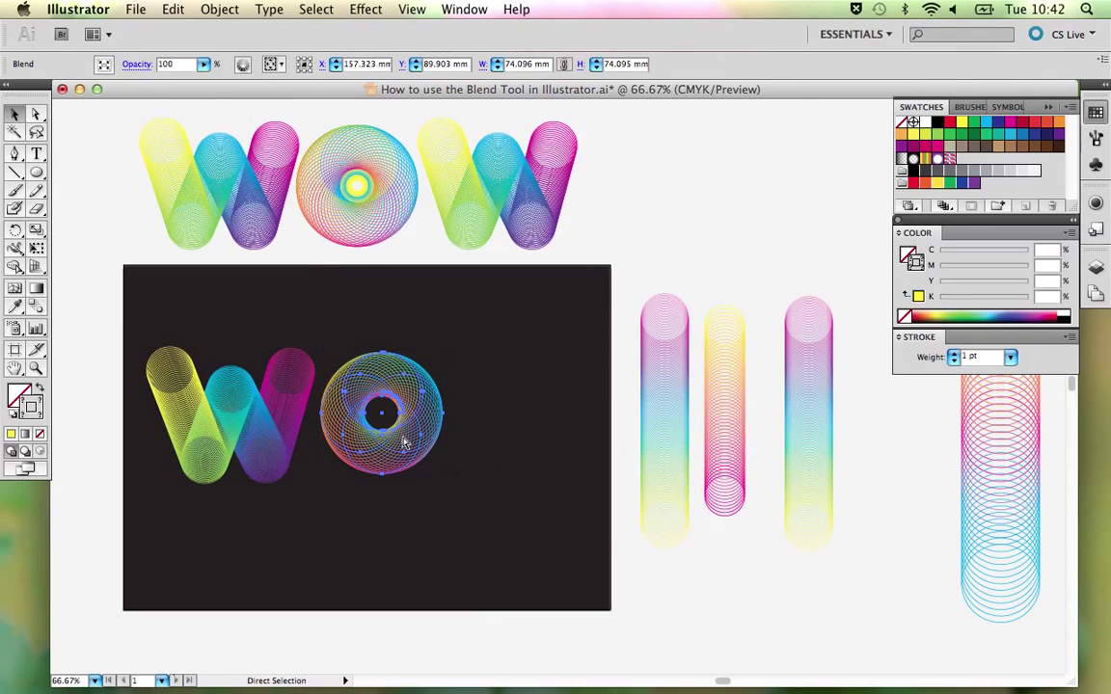
key(ctrl+y)
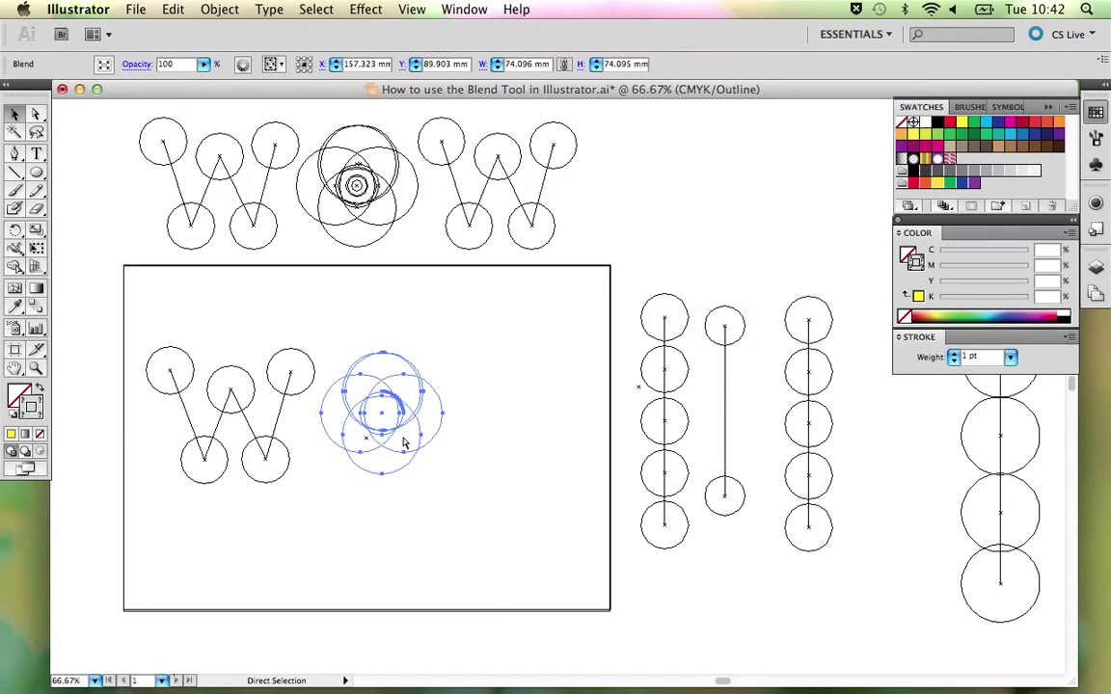
key(v)
click(546, 471)
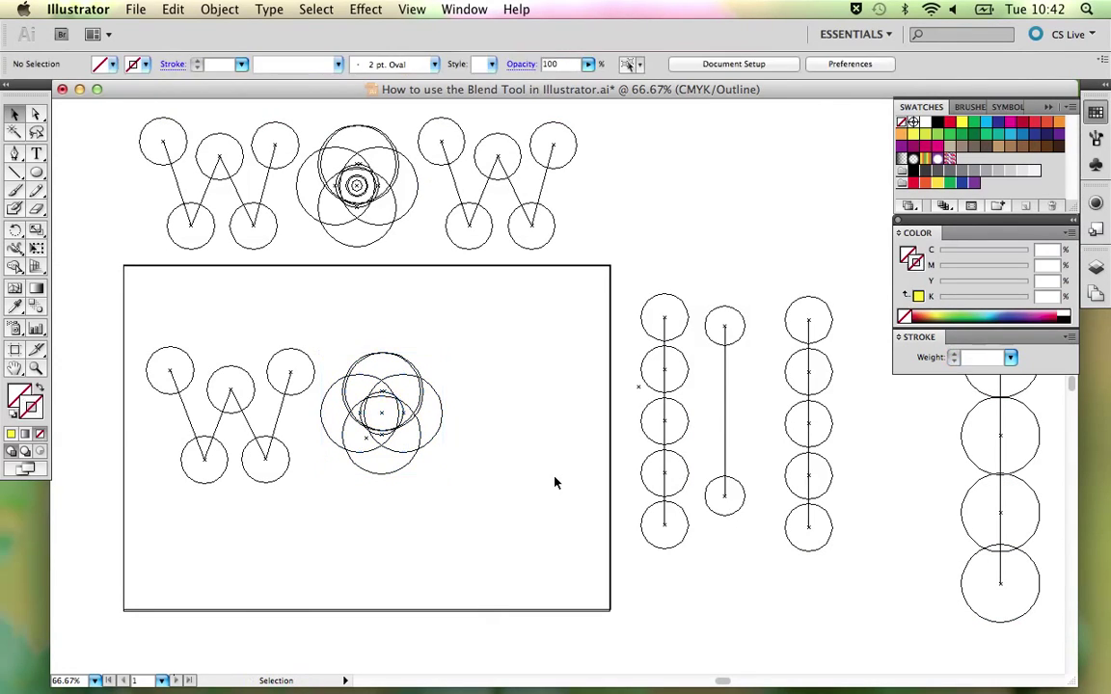
key(ctrl+y)
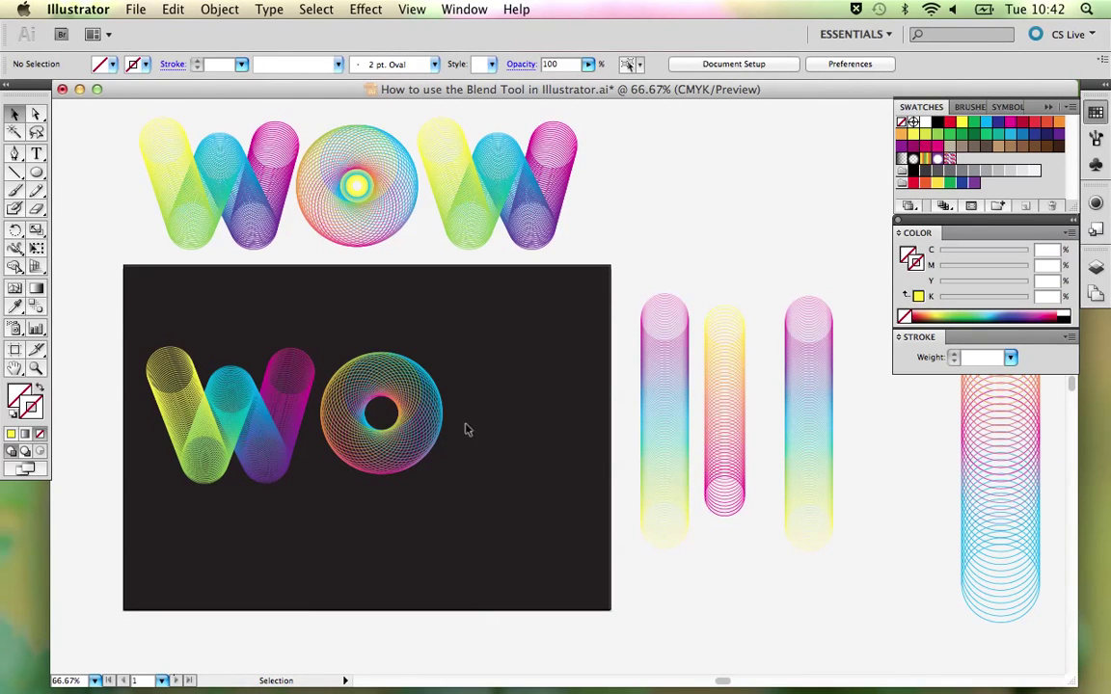
click(425, 413)
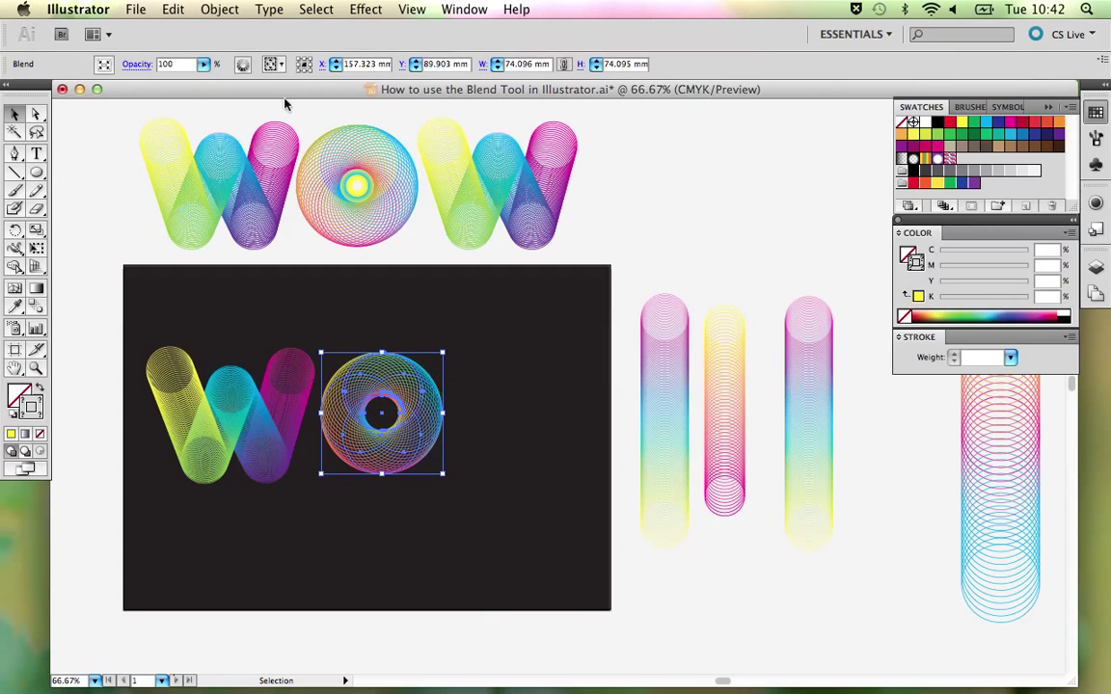
Release the O copy's blend into loose circles and drag the small centre circle right.
click(220, 10)
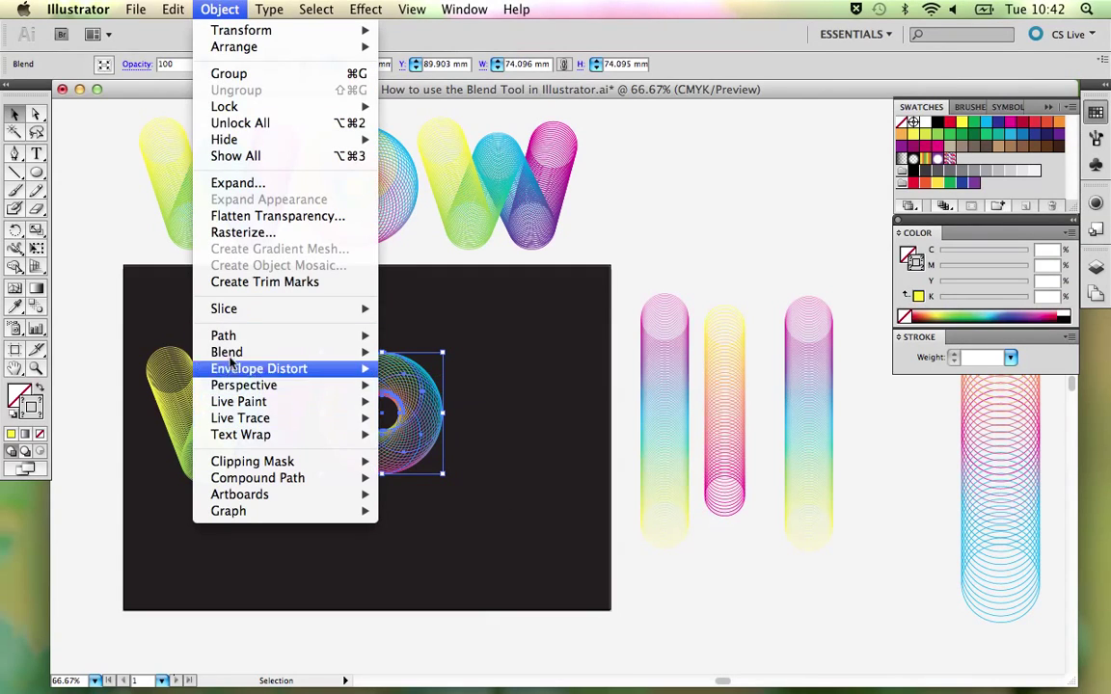
mouse_move(237, 386)
mouse_move(222, 352)
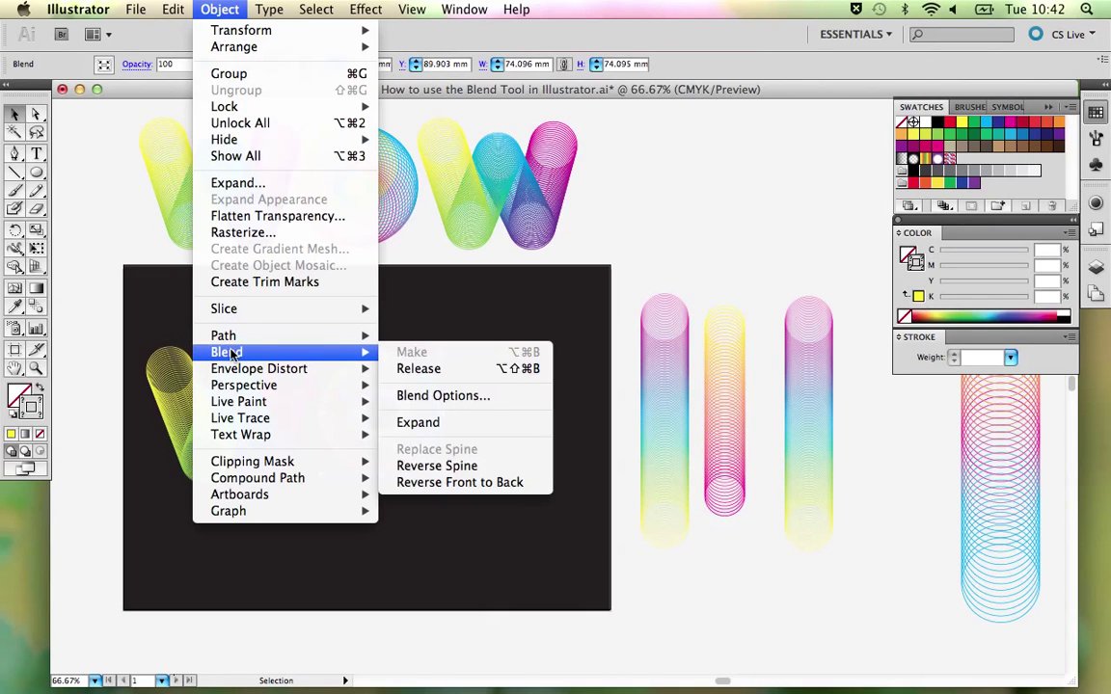
click(458, 369)
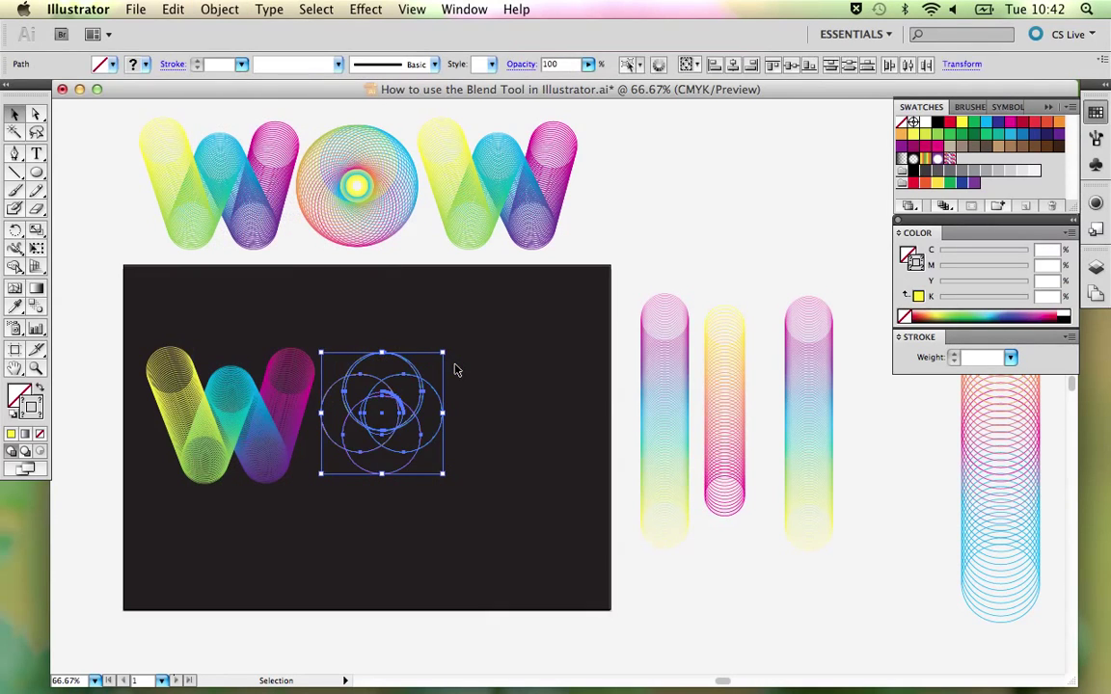
click(453, 368)
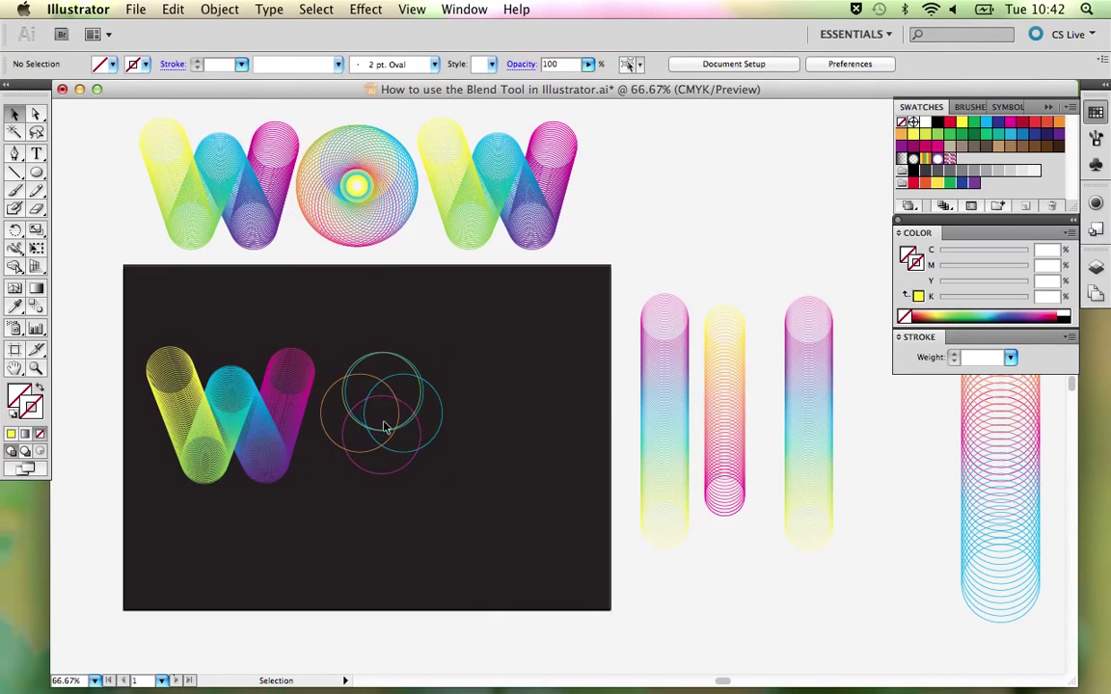
drag(386, 419, 491, 415)
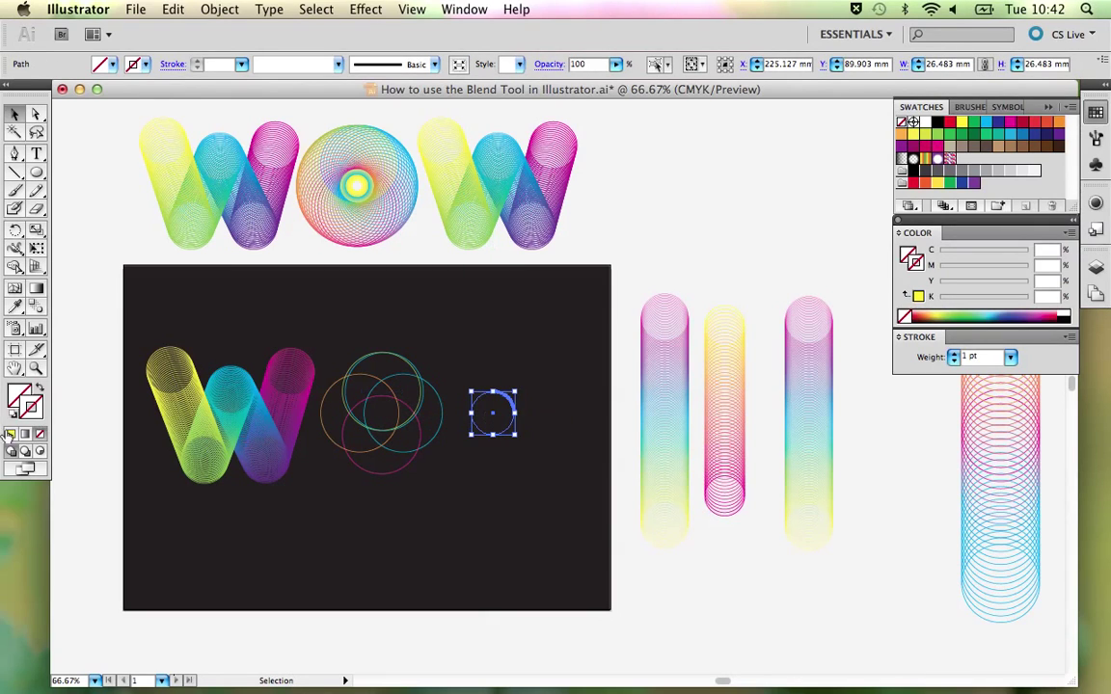
Marquee-select the larger overlapping circles, cancel the Move dialog, and delete them.
click(466, 536)
drag(342, 339, 442, 496)
key(Return)
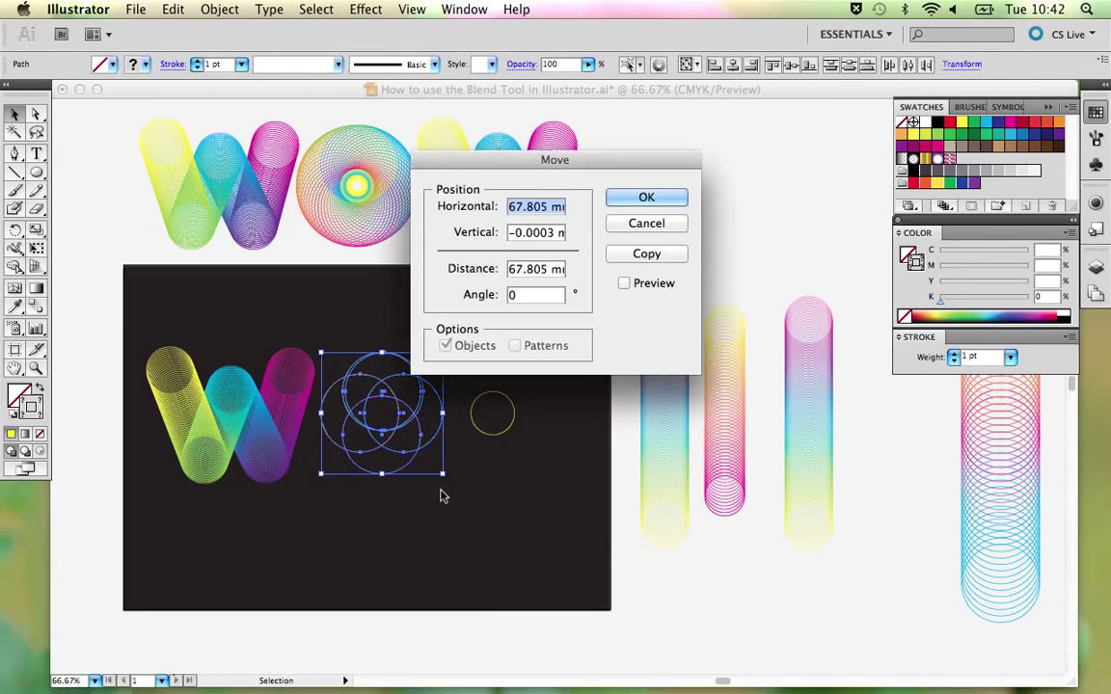
click(653, 197)
click(656, 223)
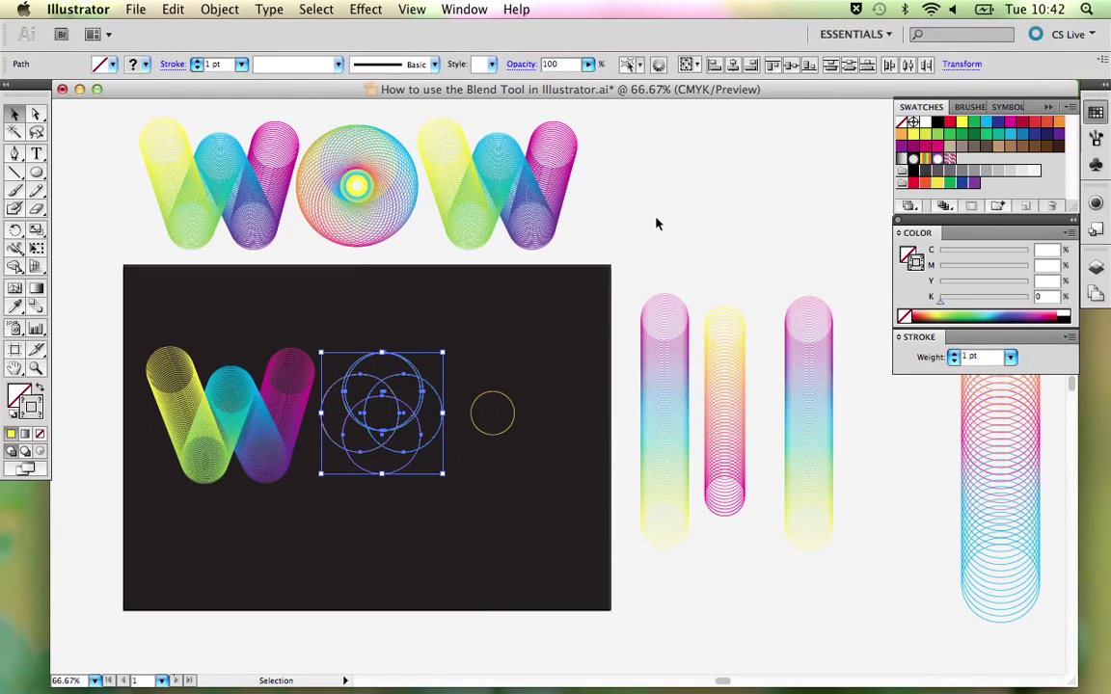
key(Delete)
drag(506, 303, 295, 285)
Shift the small yellow circle left and Alt-drag a copy of the rainbow tube onto the artboard.
click(287, 376)
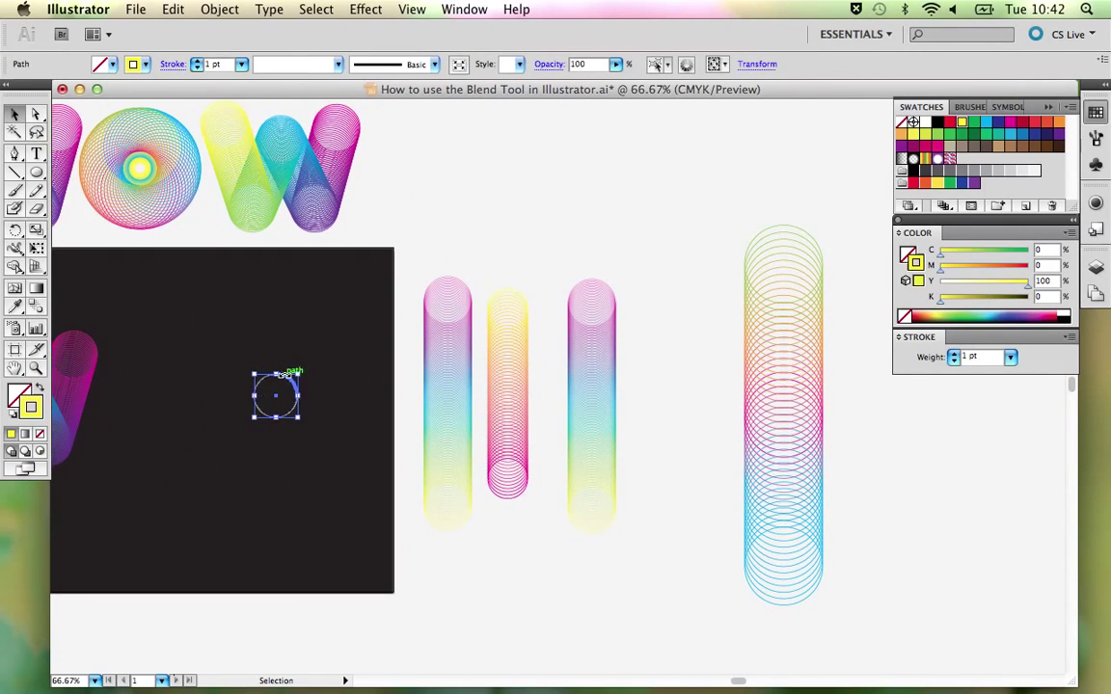
drag(287, 384, 169, 374)
click(804, 365)
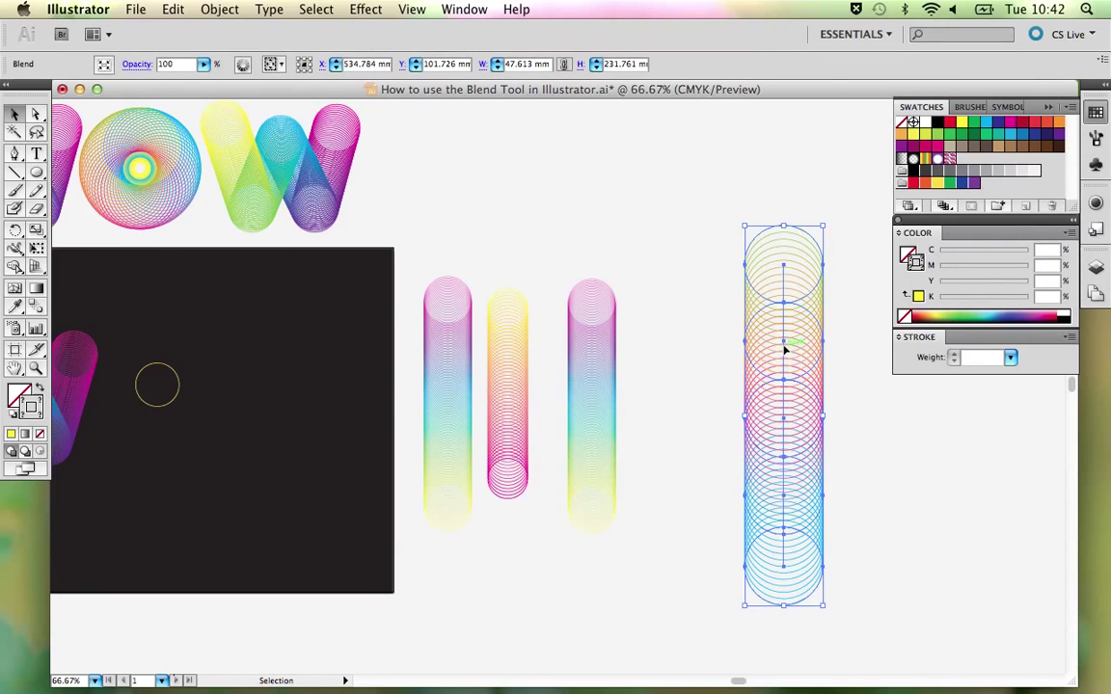
drag(786, 349, 321, 365)
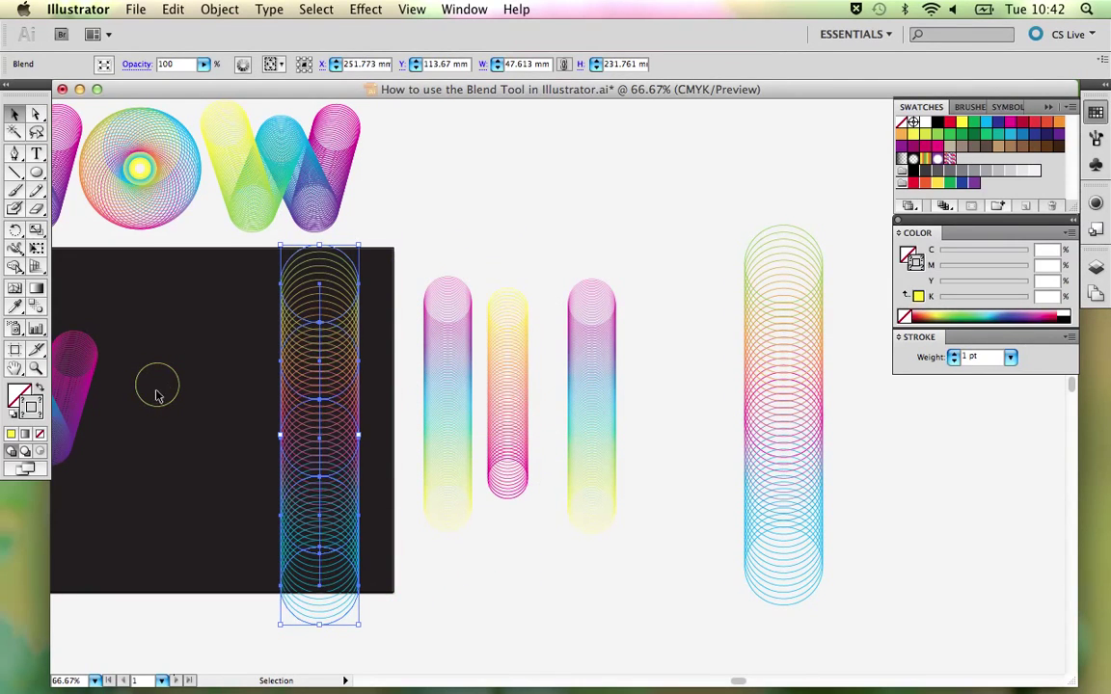
click(241, 403)
click(308, 374)
Release the copied tube's blend into five separate coloured circles.
click(217, 10)
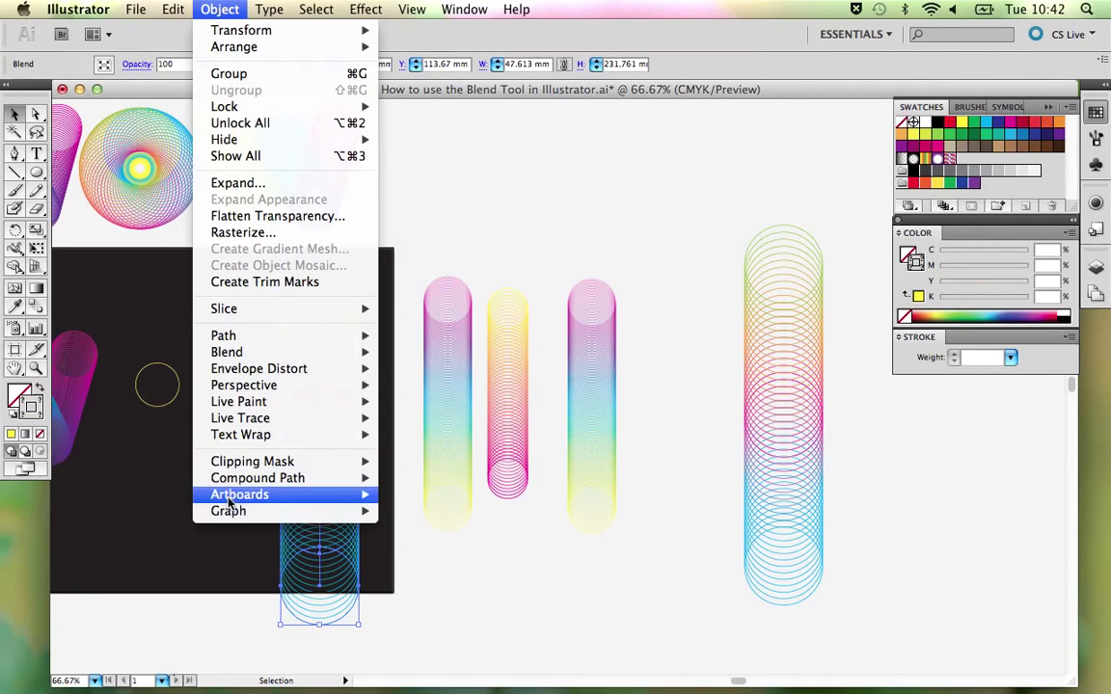
mouse_move(232, 352)
click(422, 369)
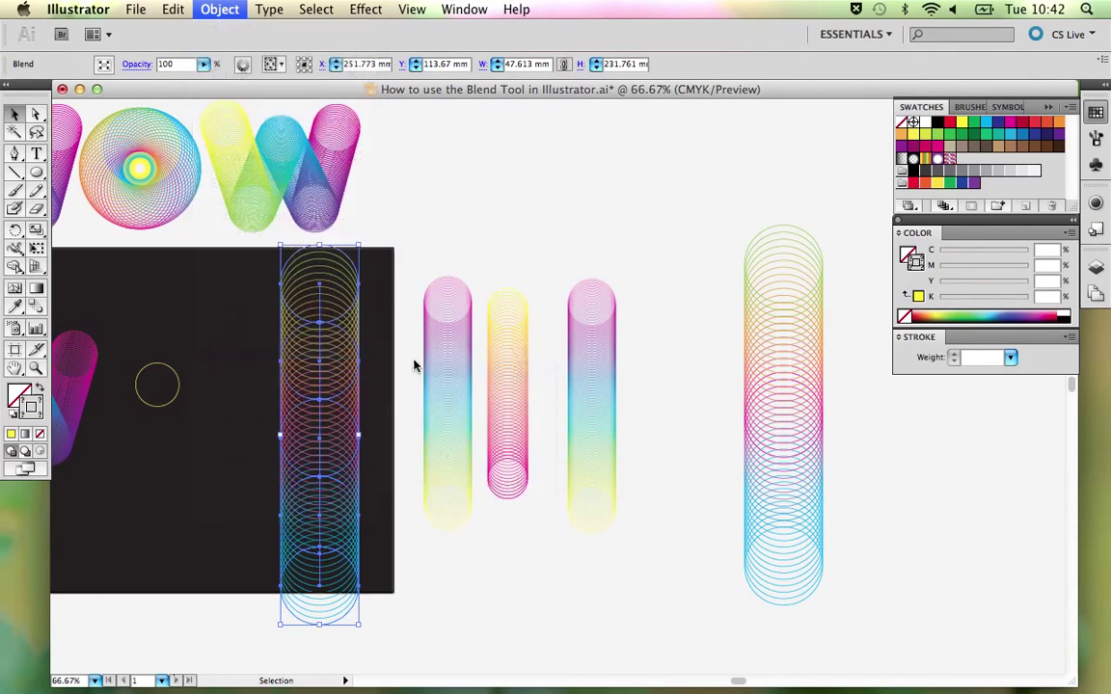
click(434, 277)
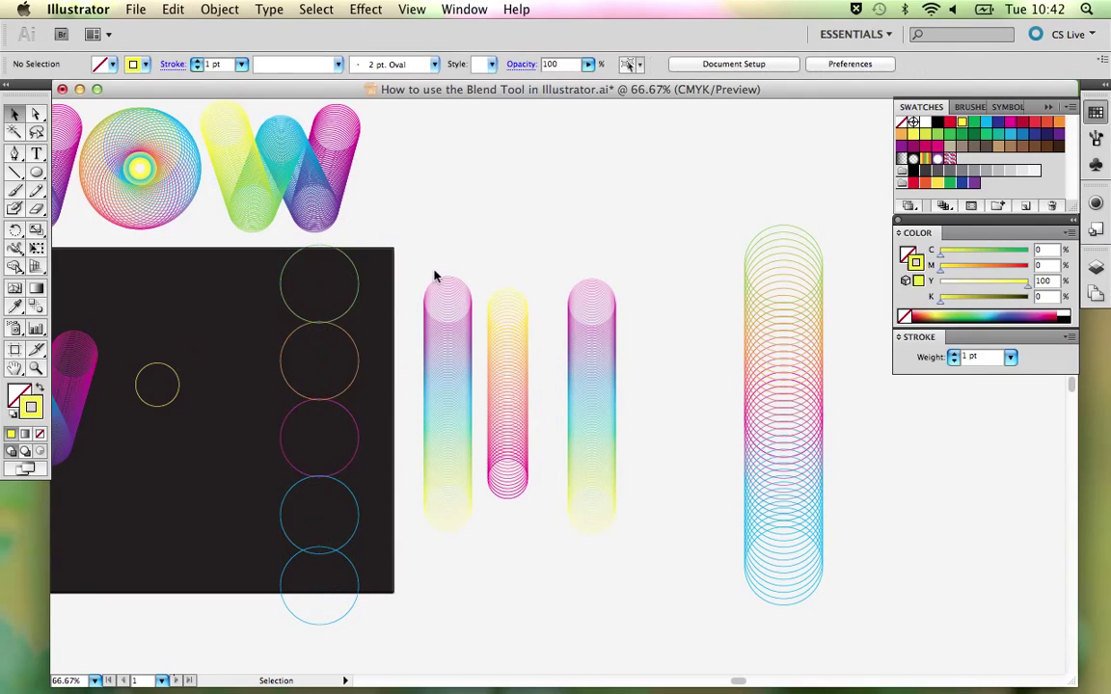
Open the Transform panel, dock it by Swatches, and read the top circle's width and height.
click(355, 306)
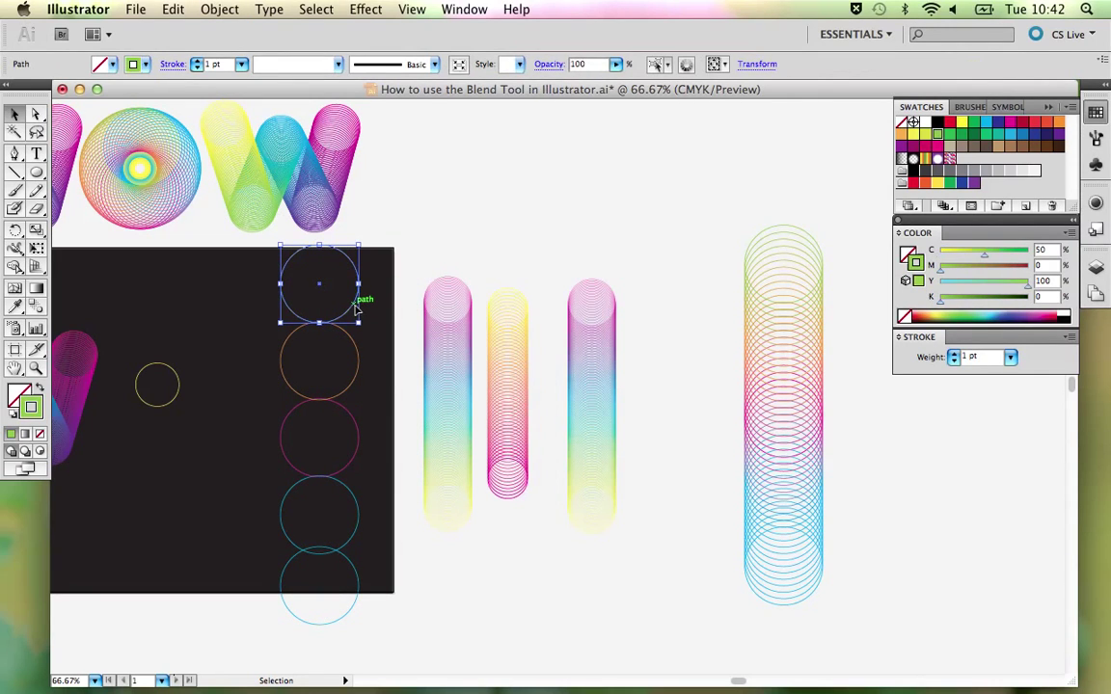
click(449, 9)
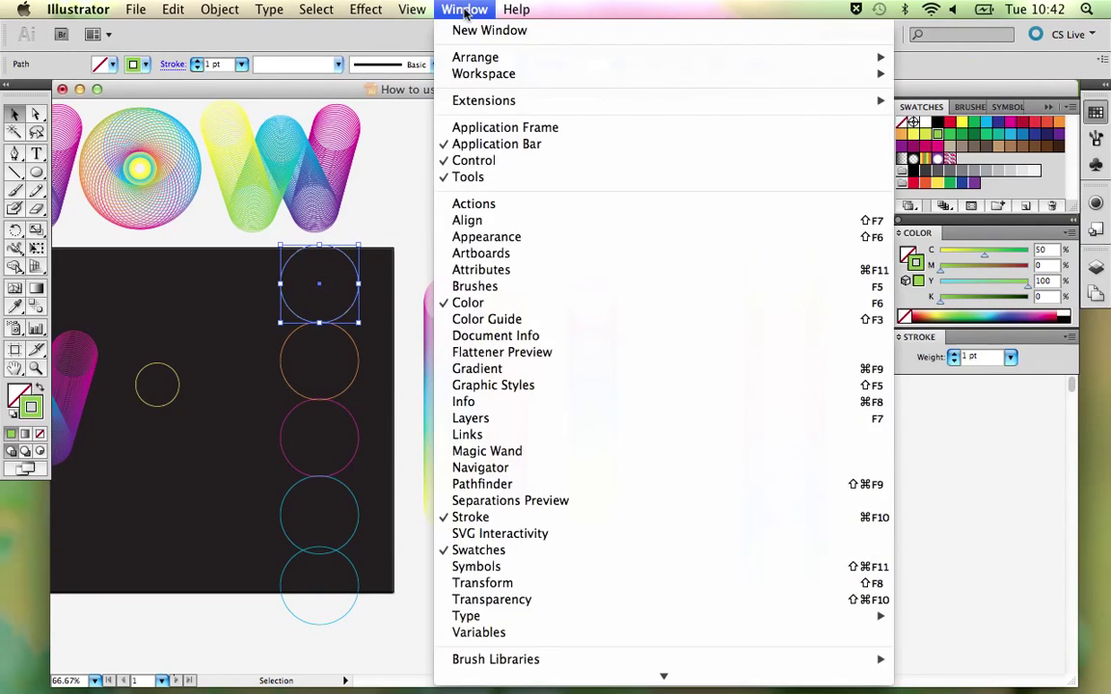
click(540, 585)
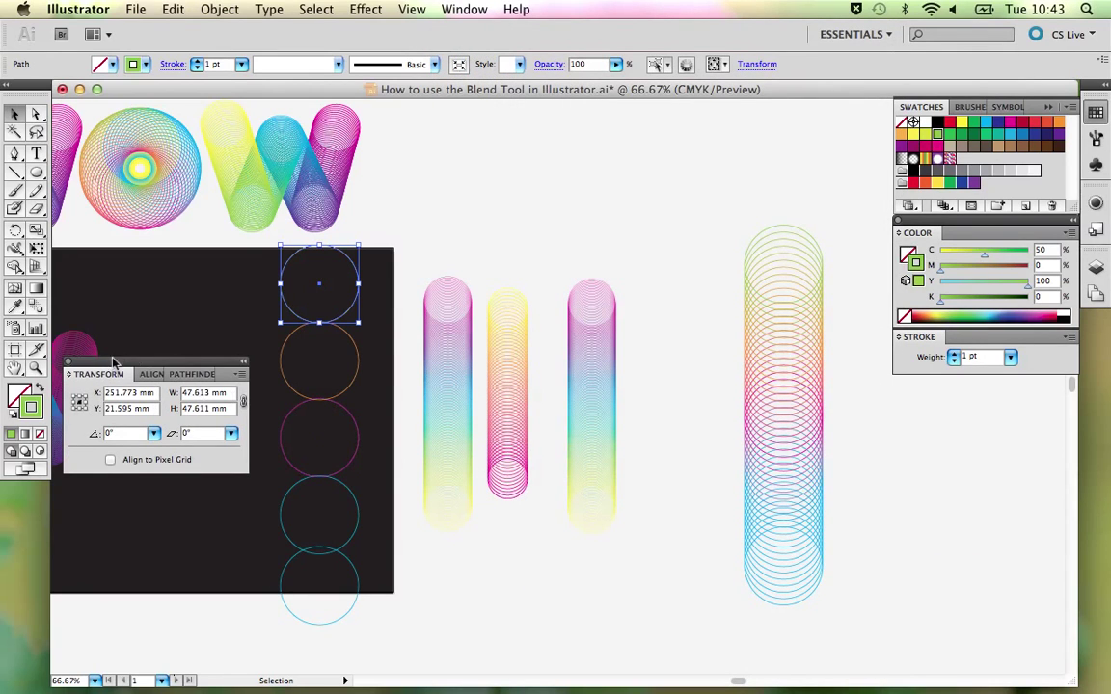
drag(198, 367, 829, 99)
click(810, 128)
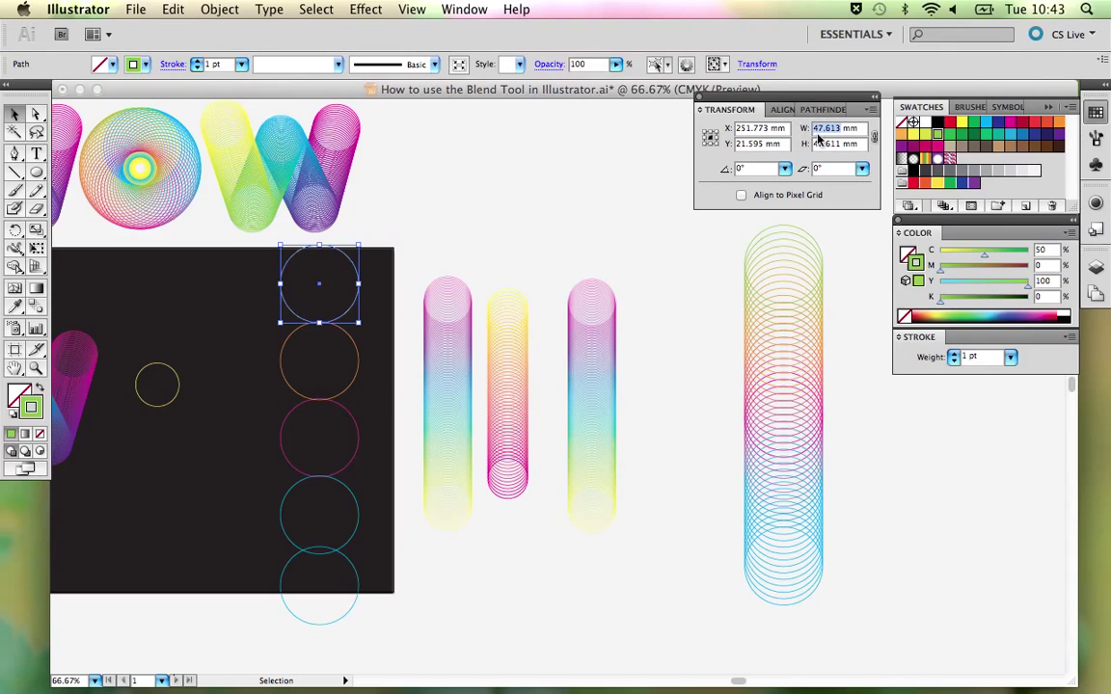
click(842, 143)
Select the bottom circle of the column and nudge it slightly down with the arrow key.
click(473, 208)
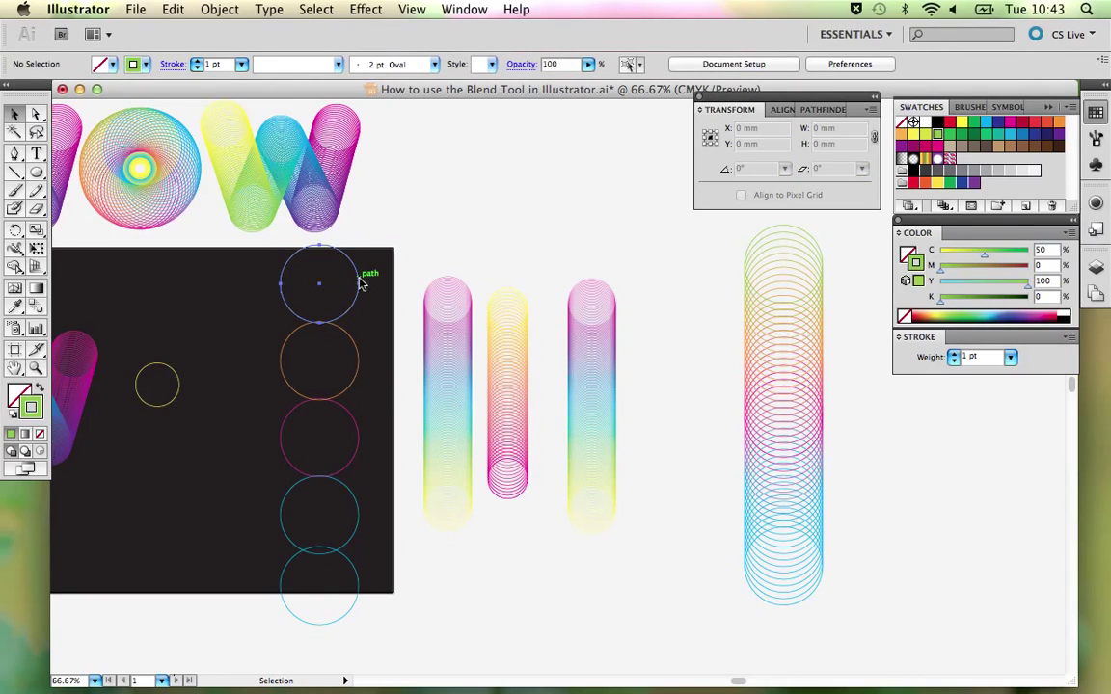
click(359, 280)
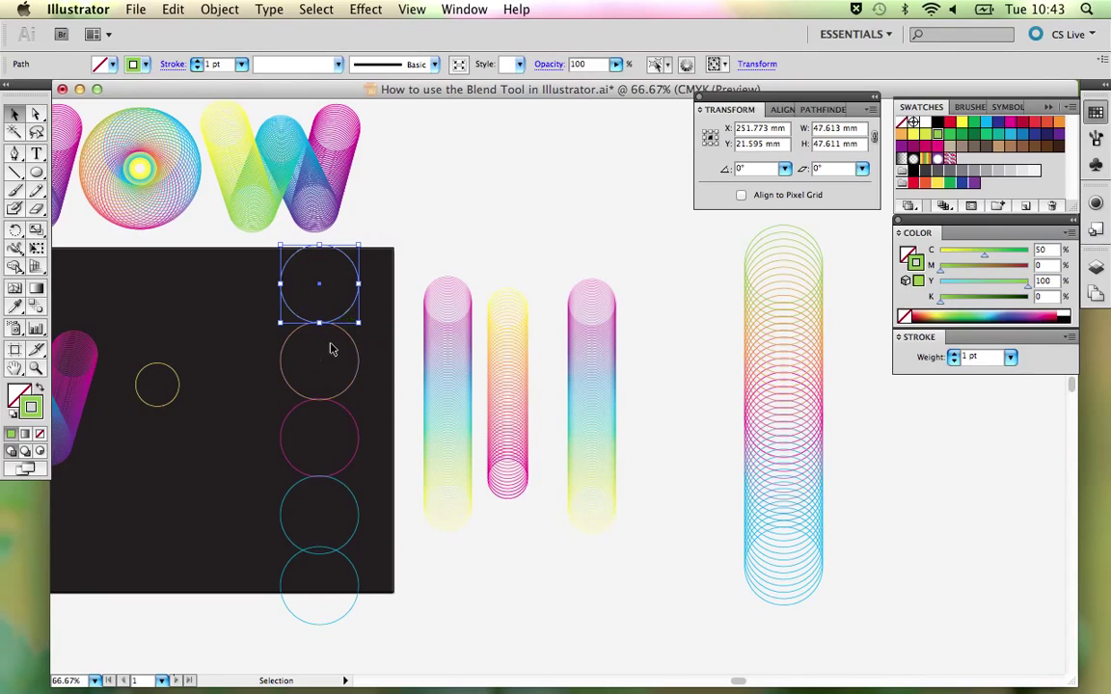
click(313, 511)
key(super+shift+a)
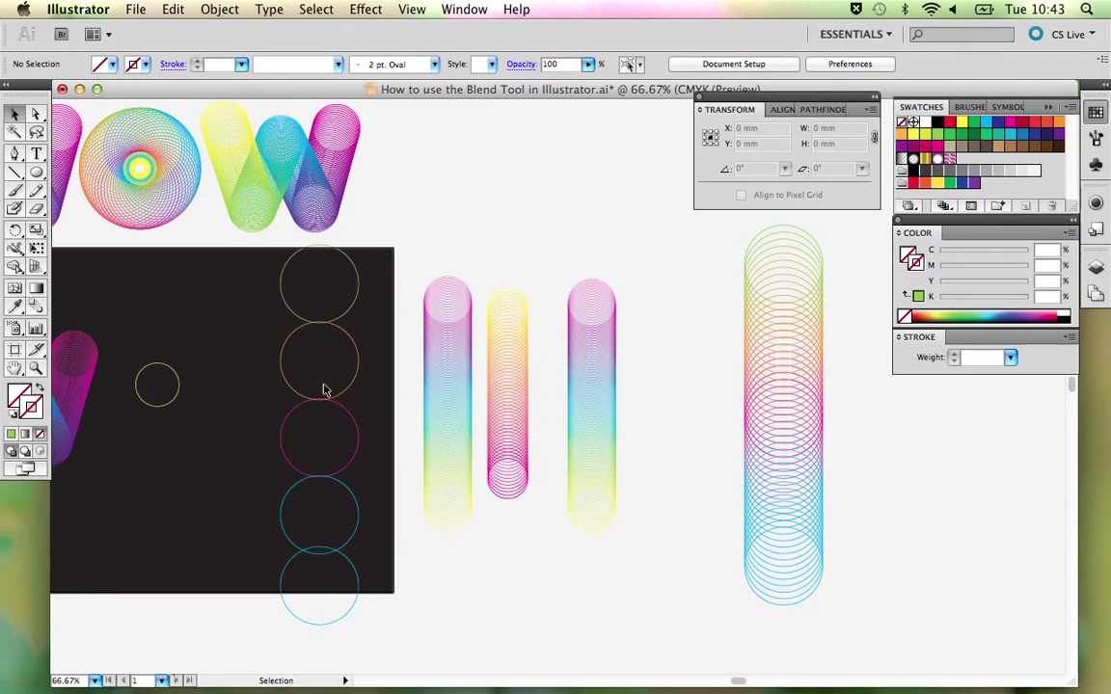
click(358, 573)
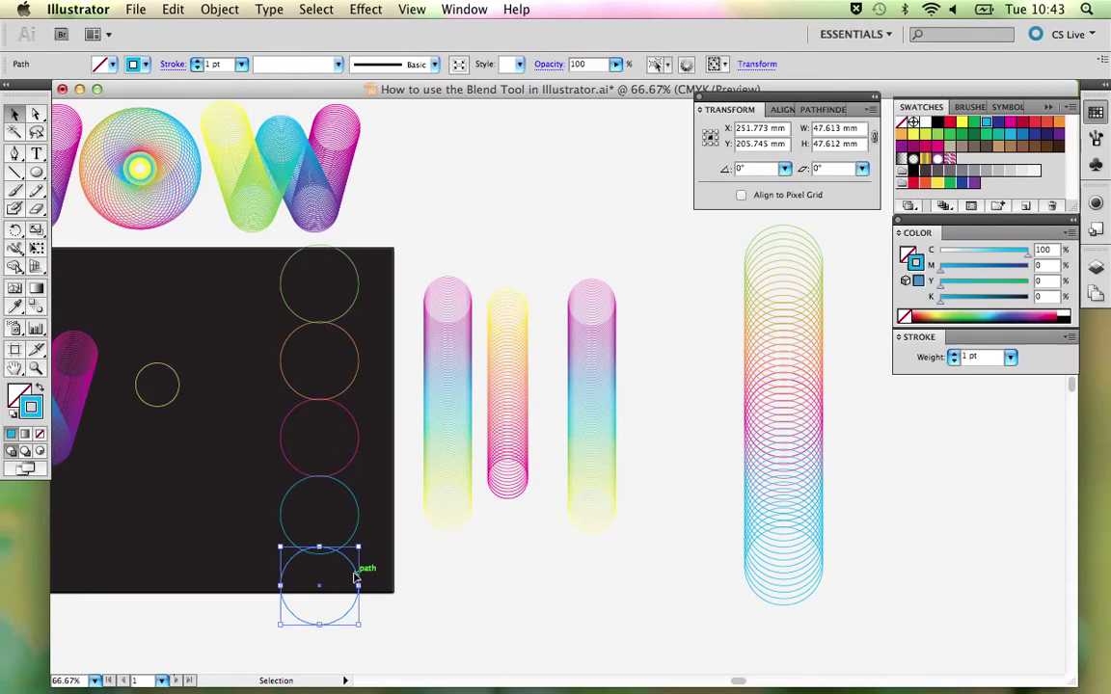
key(Down)
key(Down)
key(Down)
key(Down)
key(Down)
key(Down)
key(Down)
key(Down)
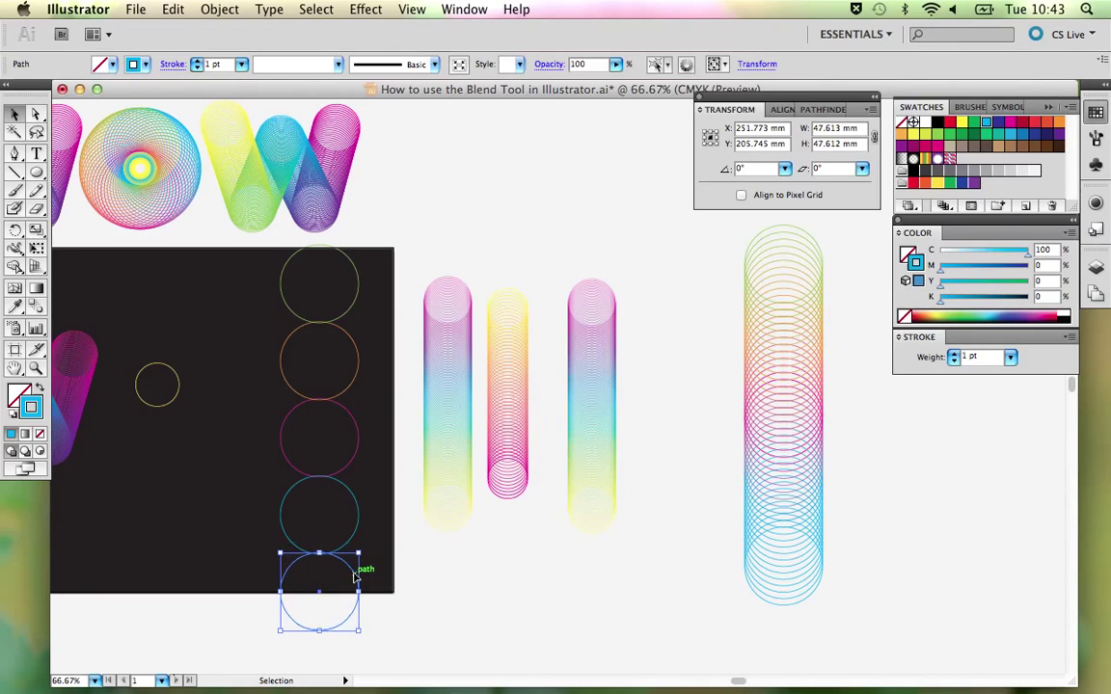
click(478, 586)
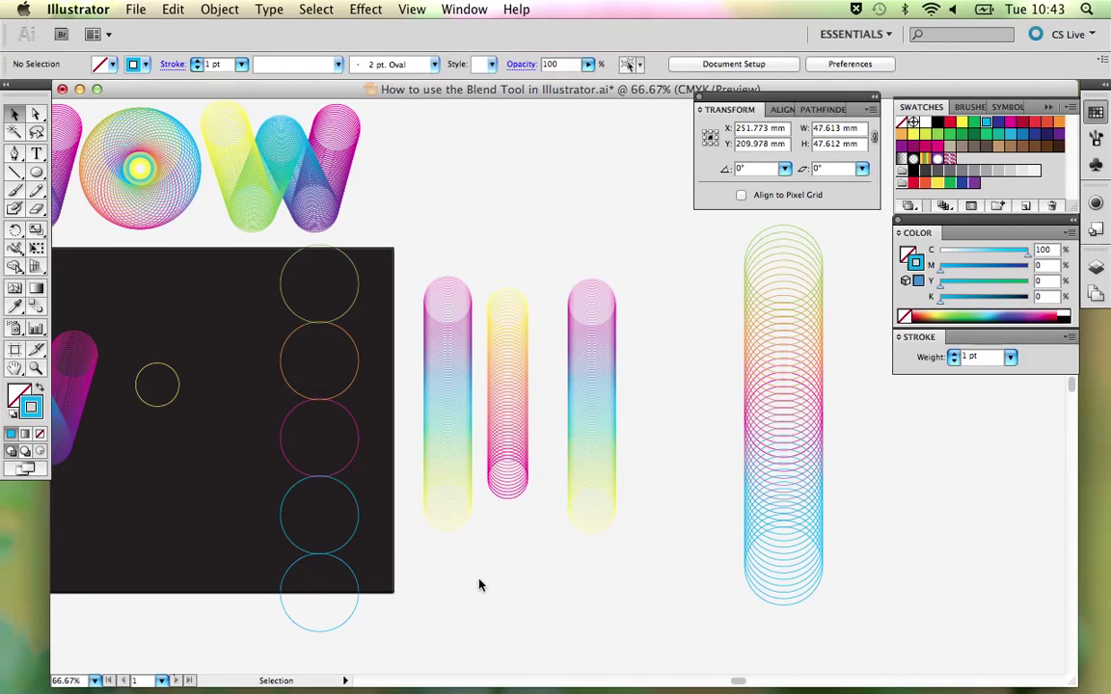
click(358, 295)
Pan to show the whole artboard and marquee-select the five stacked circles.
click(424, 285)
drag(322, 292, 470, 299)
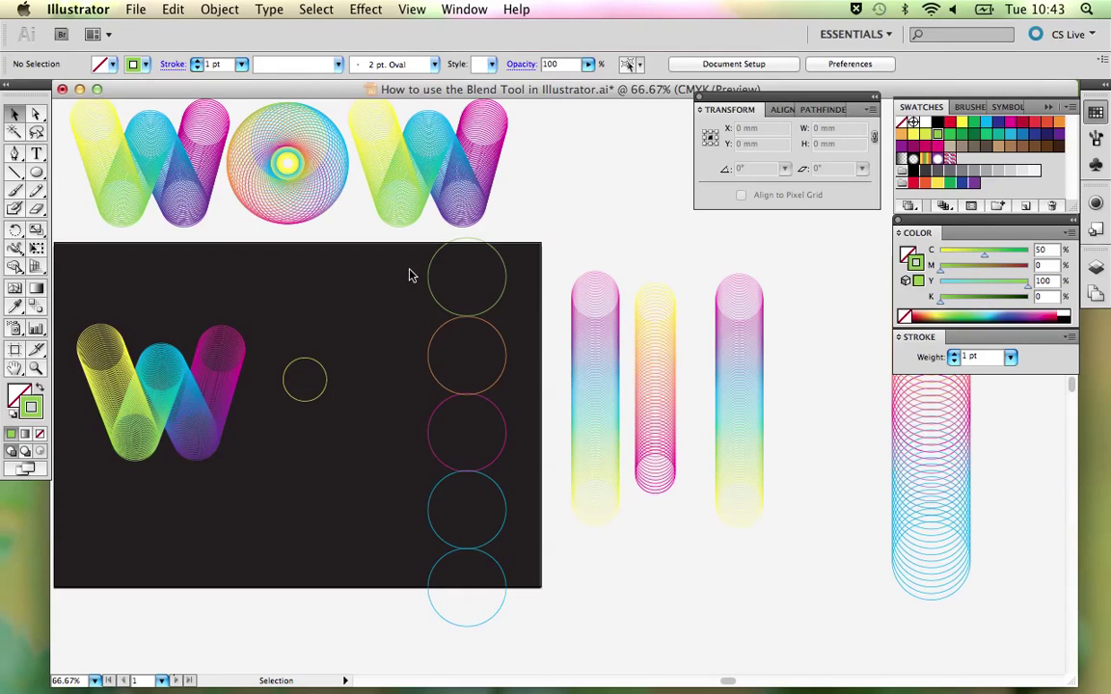
drag(411, 274, 509, 605)
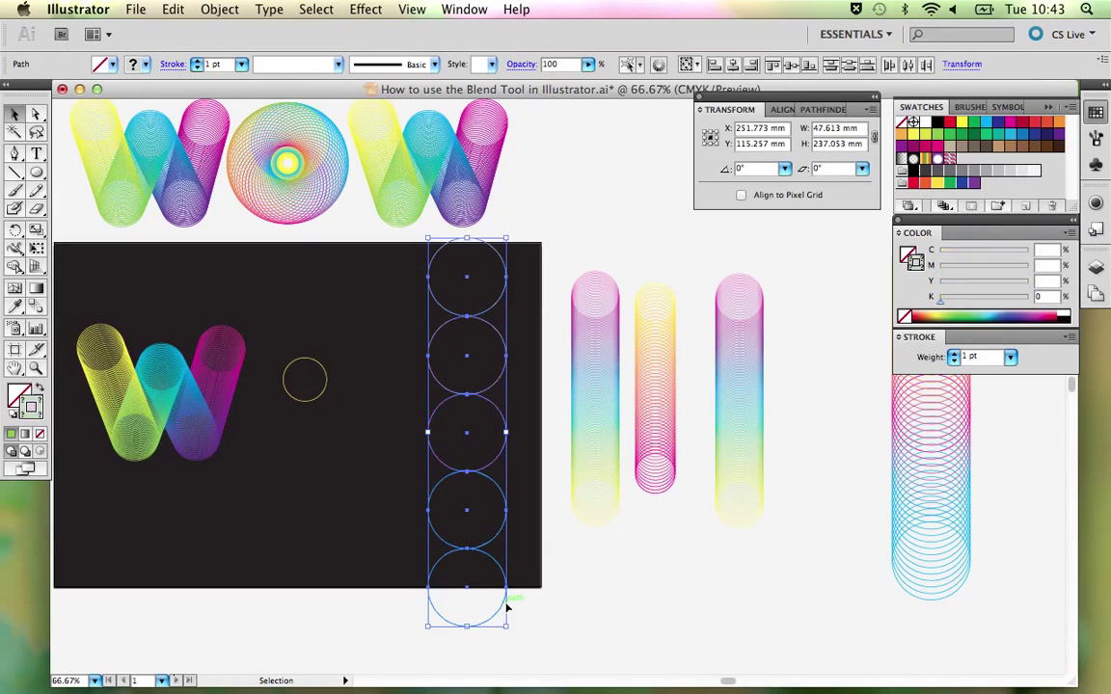
With the Blend tool, click the circles top to bottom to blend them into a yellow-green-to-cyan tube.
click(35, 306)
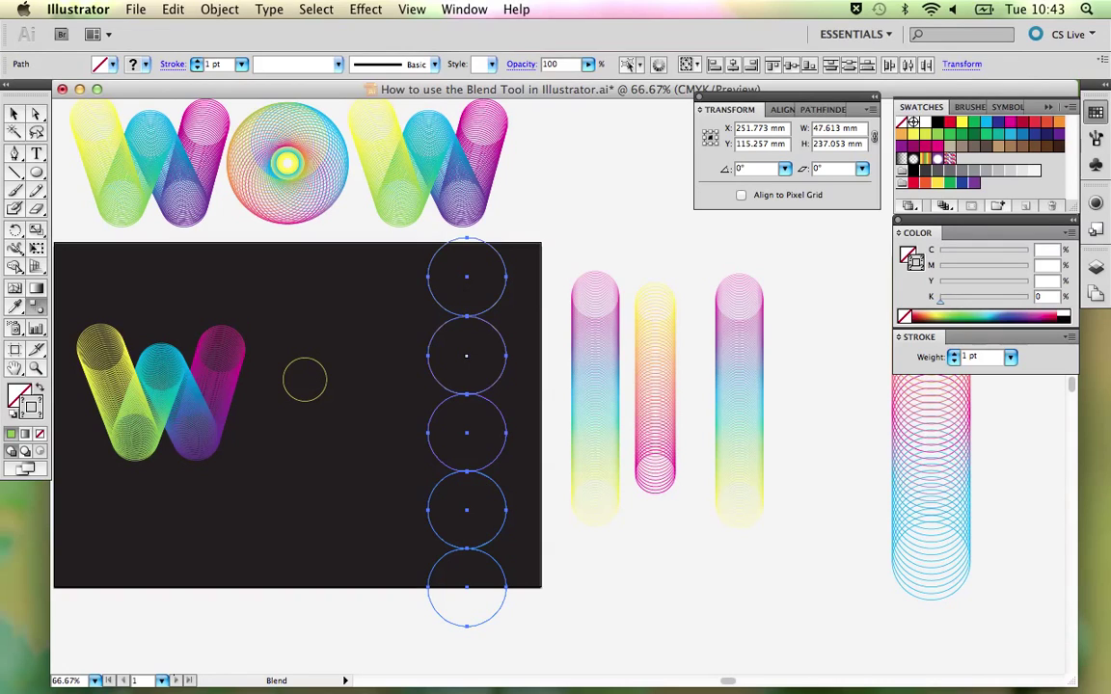
click(466, 354)
click(466, 434)
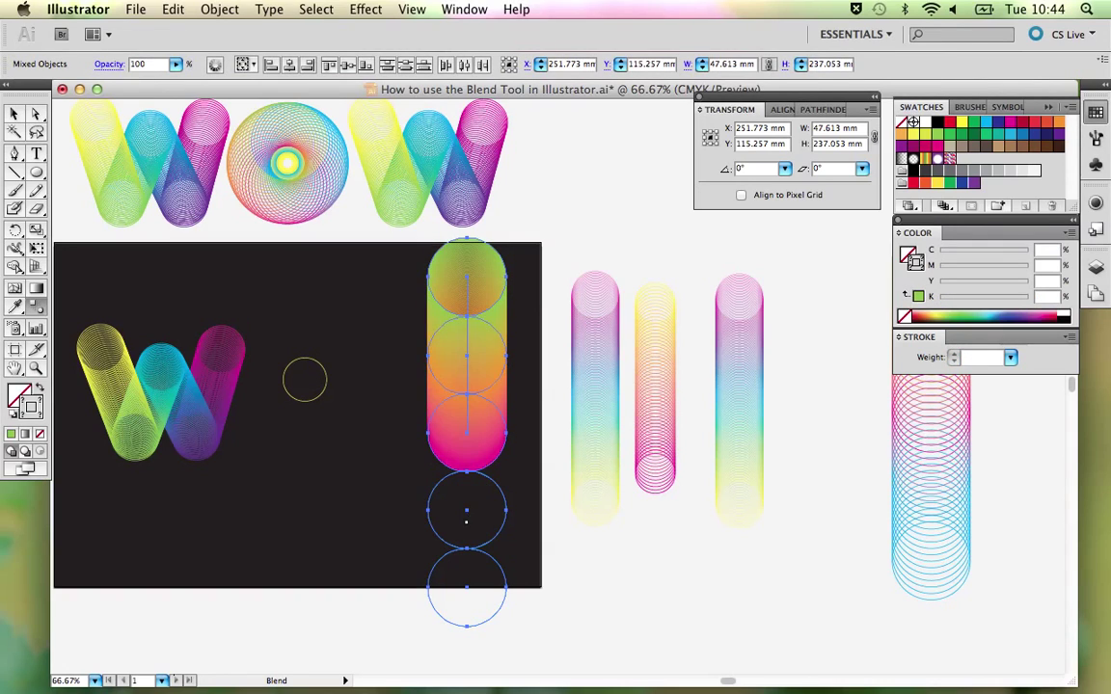
click(466, 511)
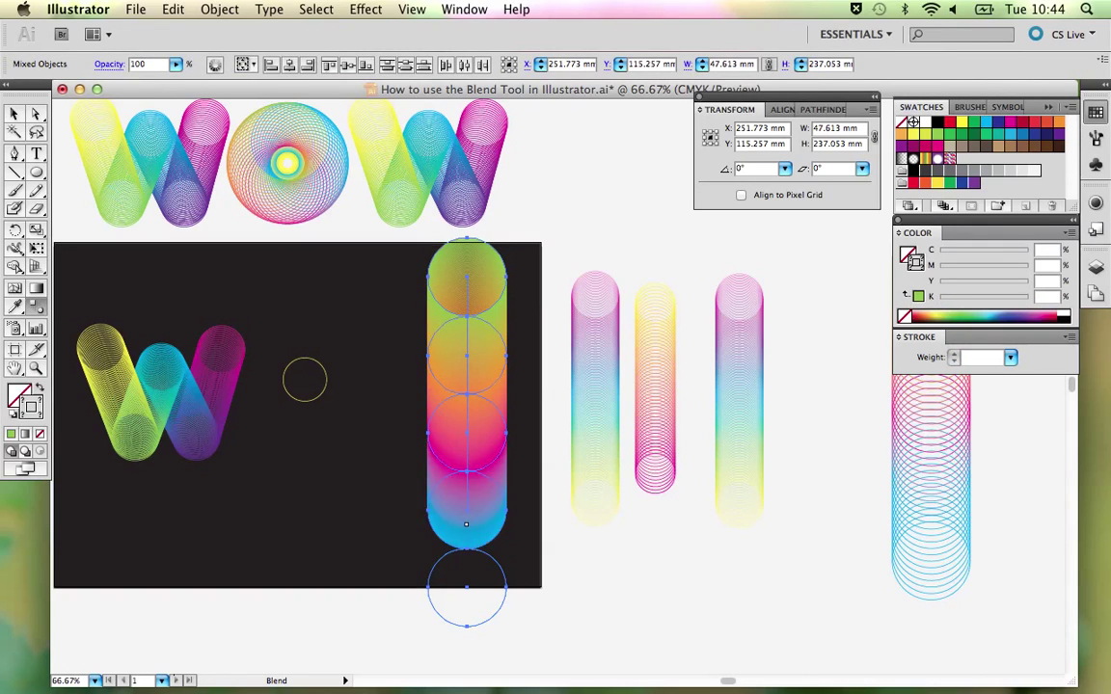
click(468, 590)
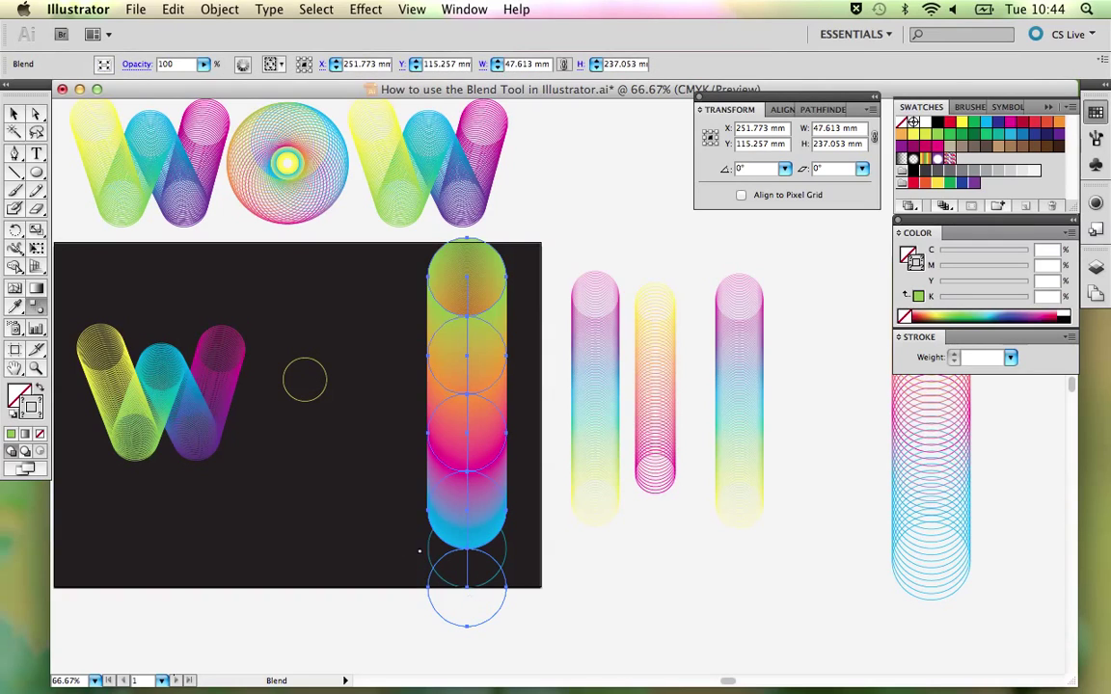
click(484, 587)
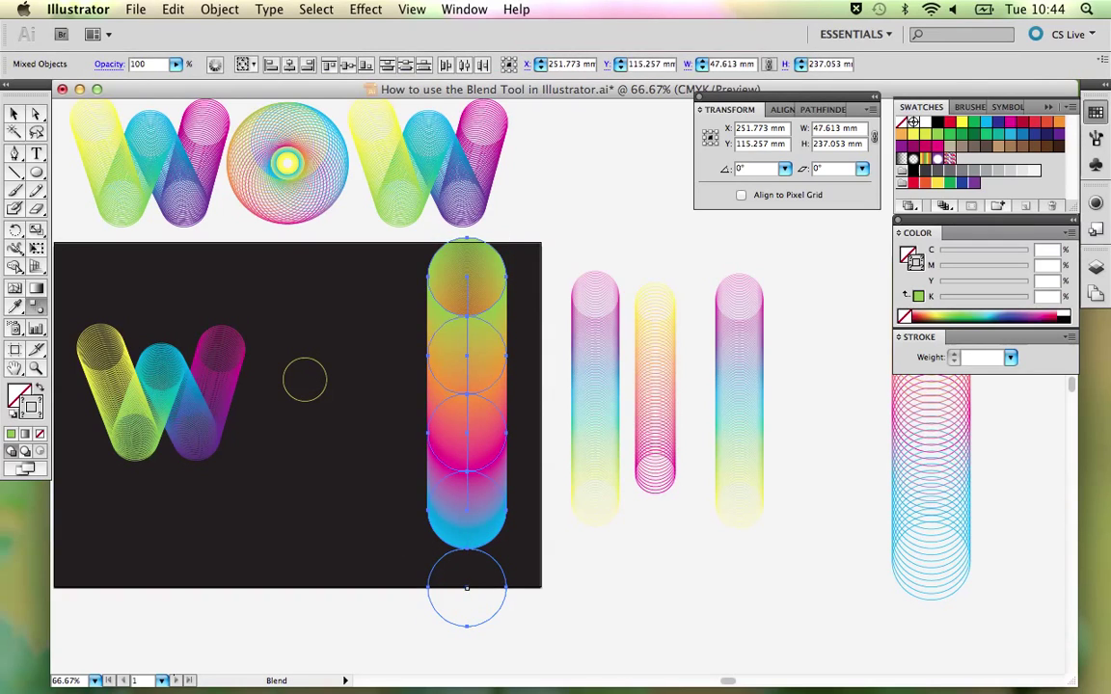